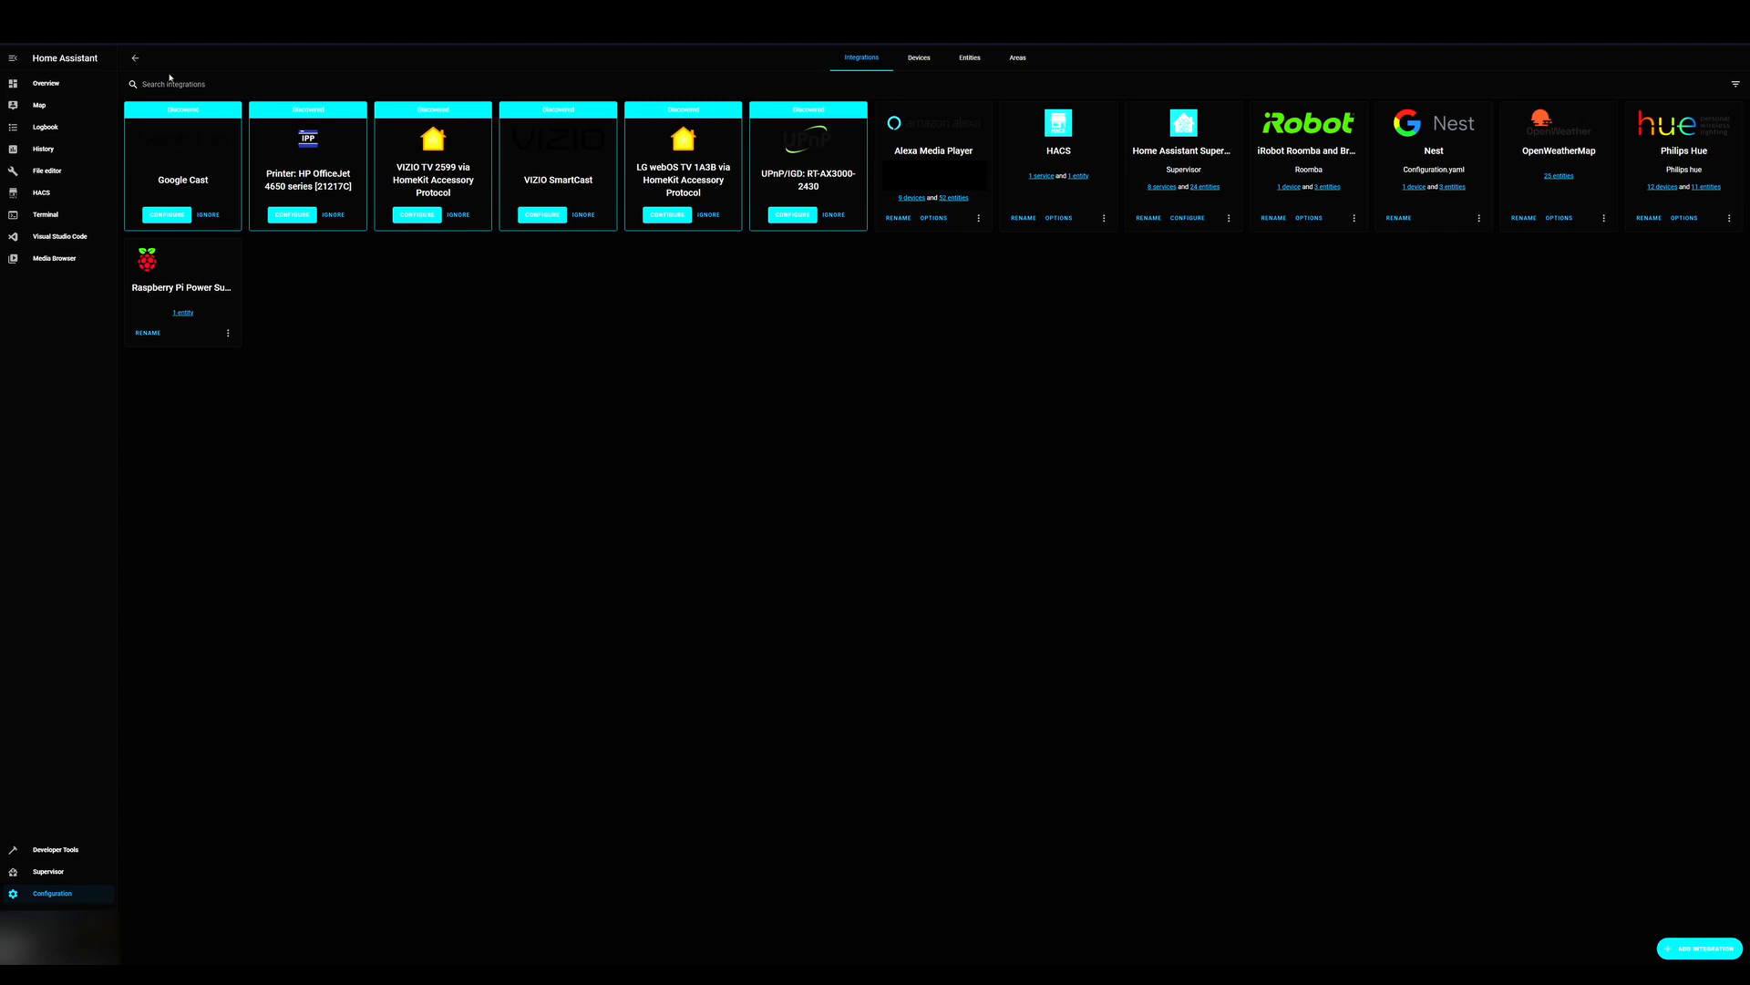
Step: Examine the settings of the DnD Dark/Bright, DND Mode and DnD Scene helpers
left_click(41, 193)
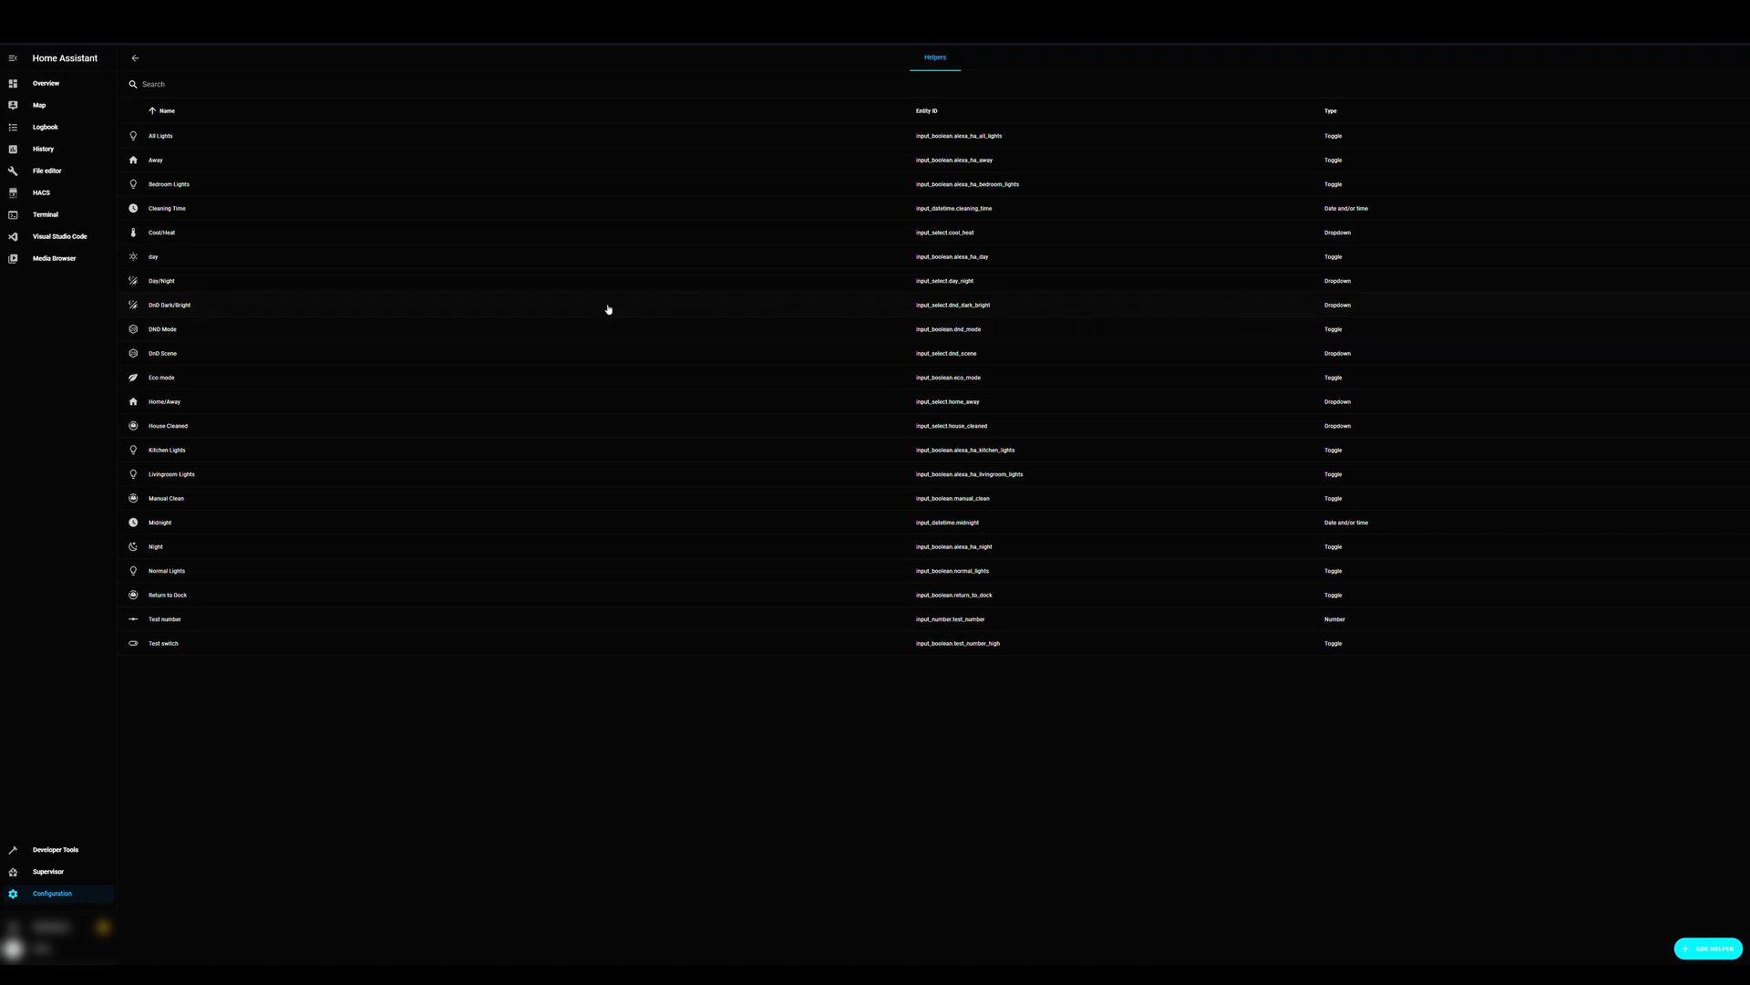
left_click(506, 310)
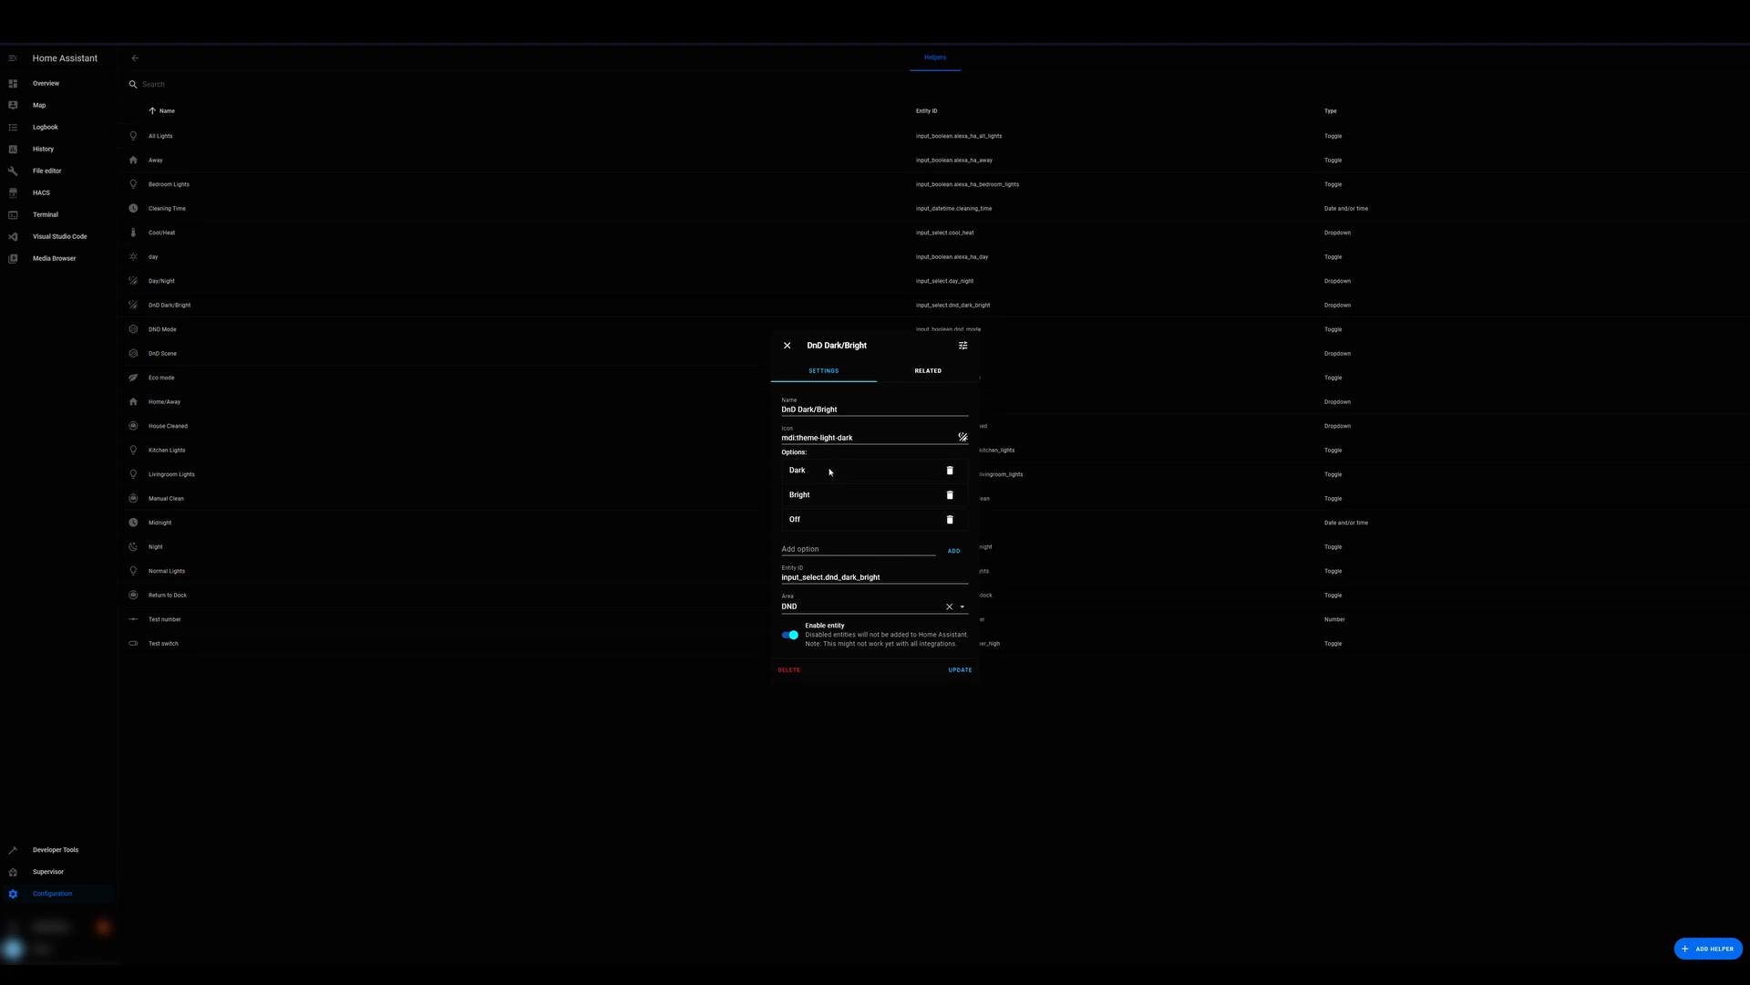
left_click(787, 345)
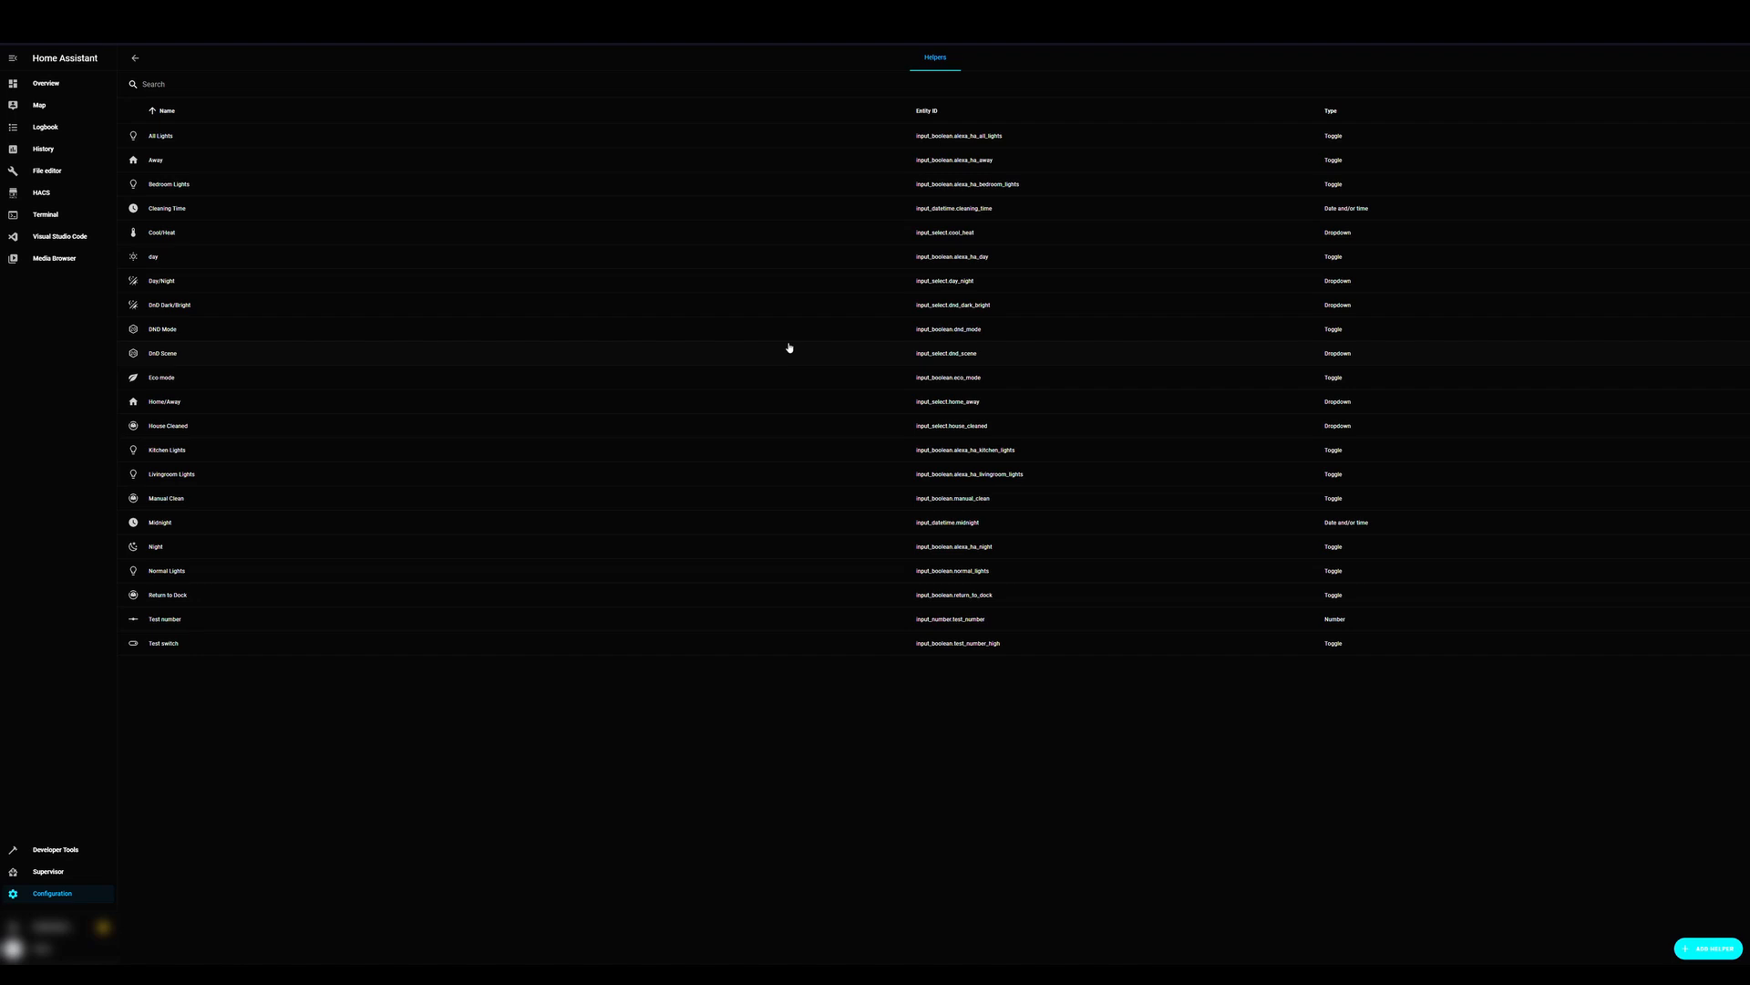
left_click(591, 335)
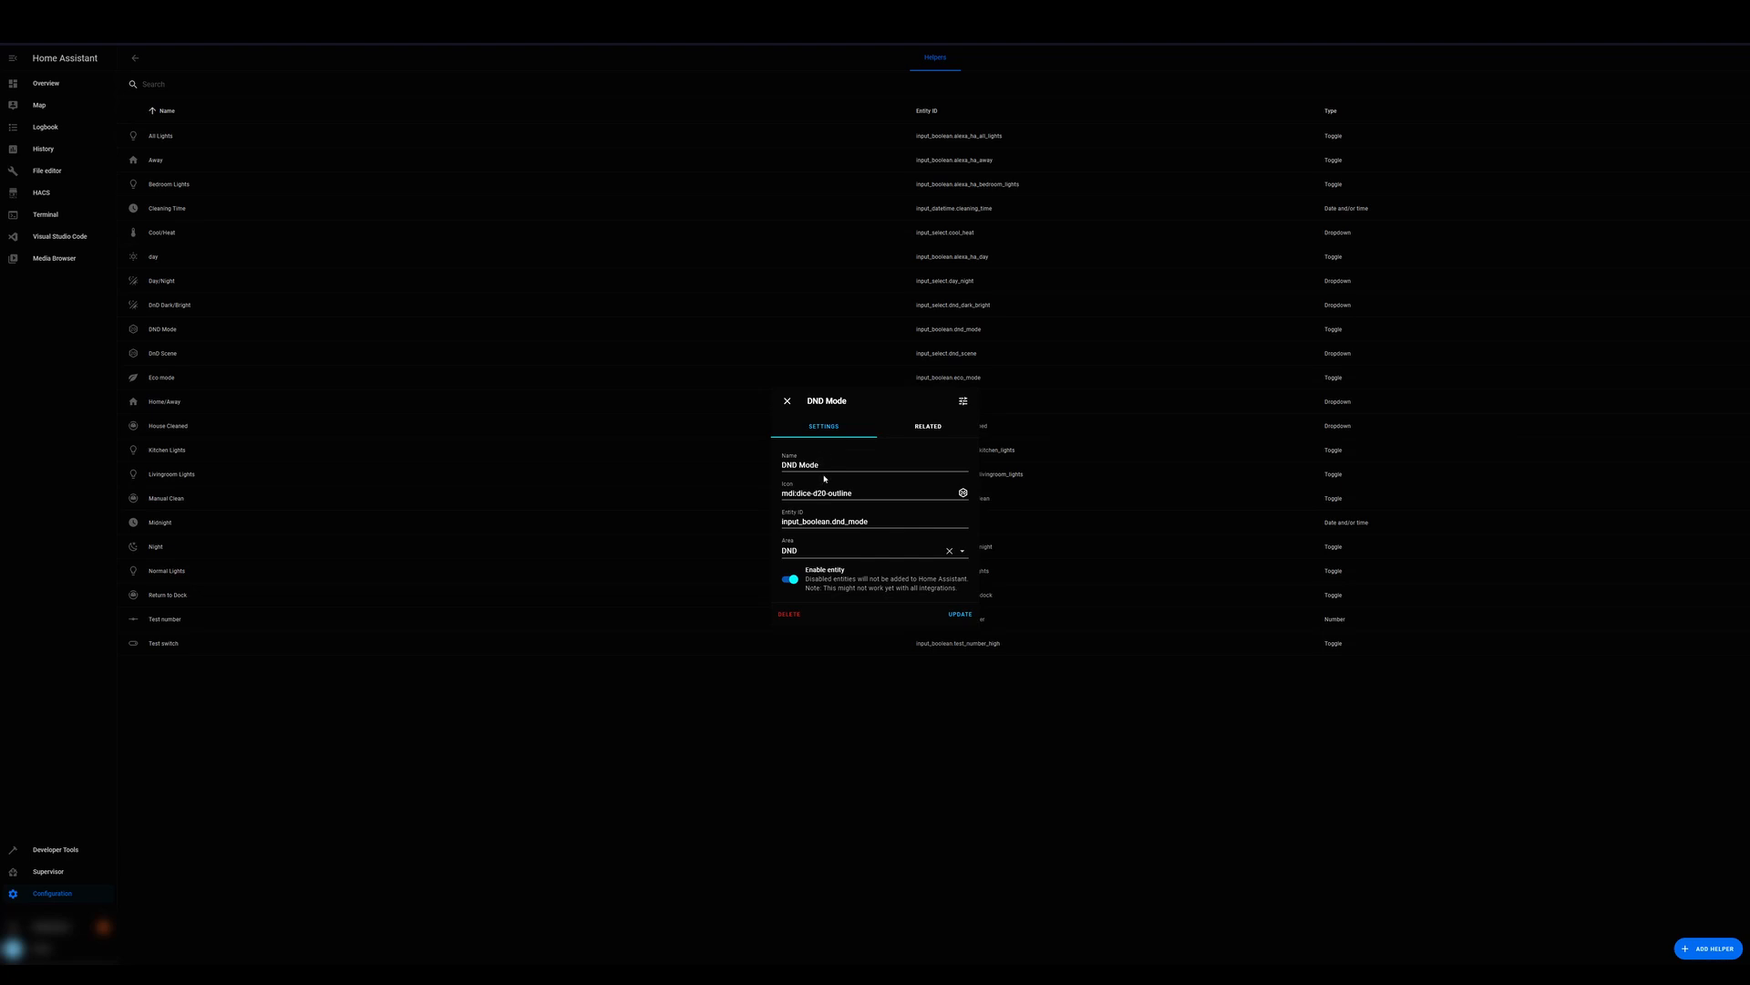
left_click(748, 719)
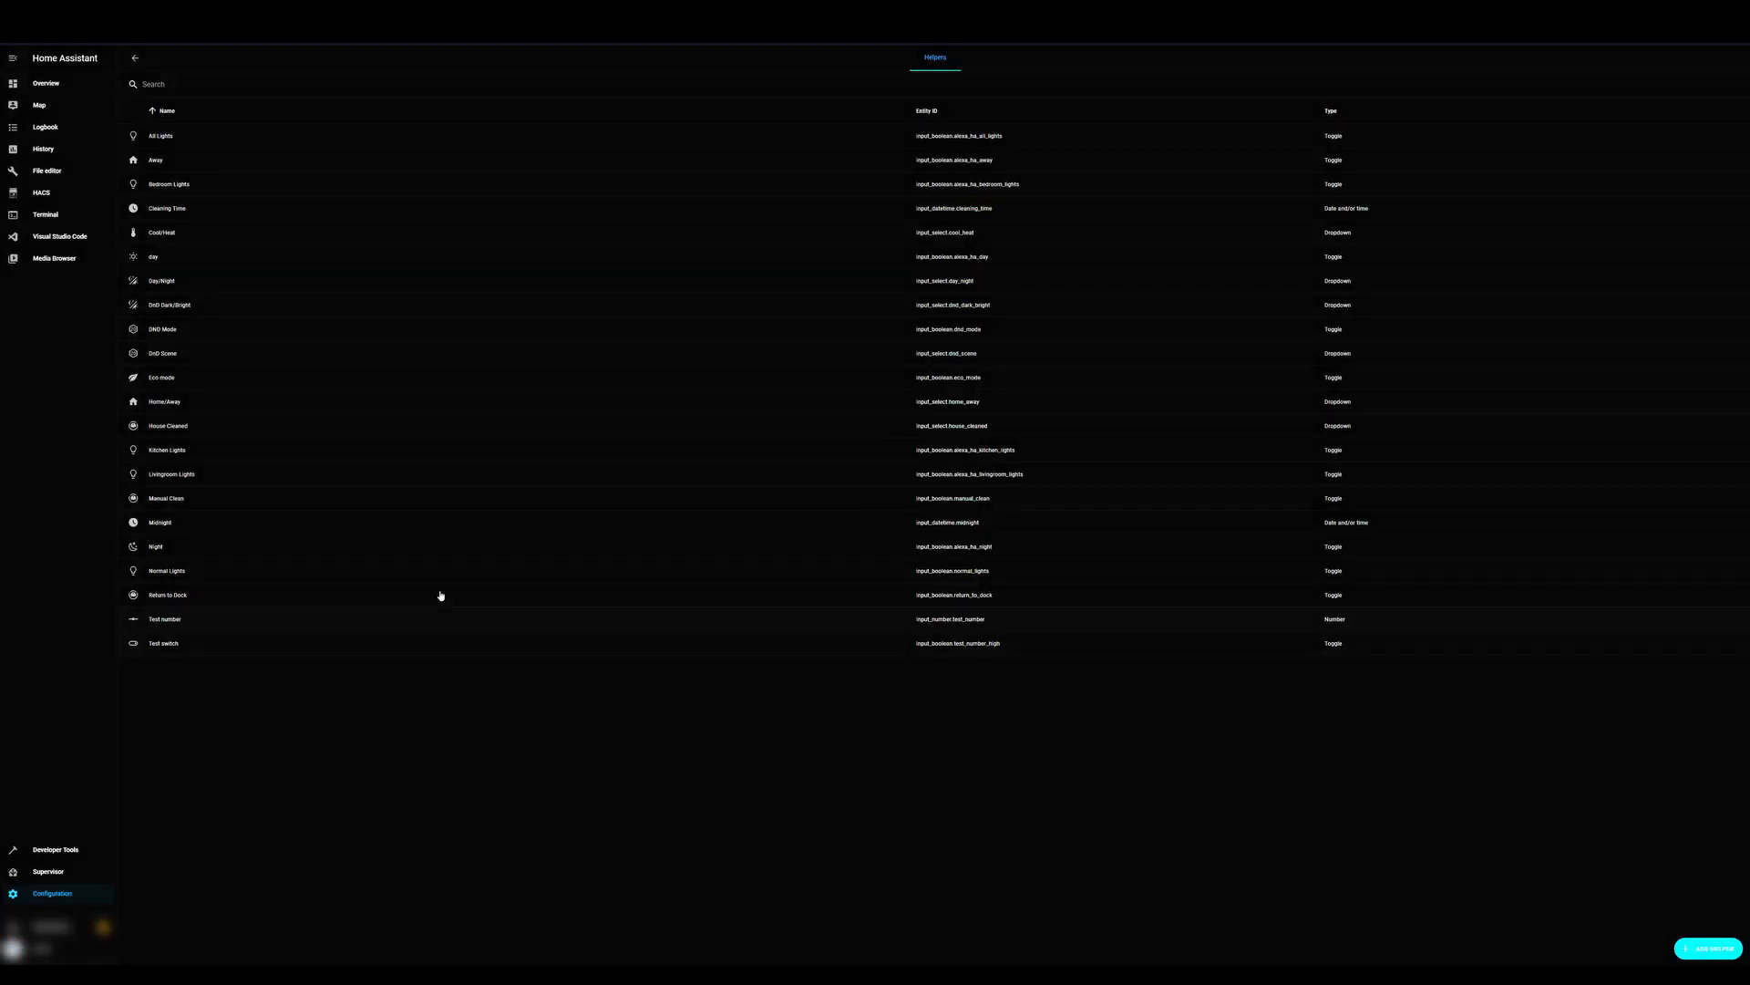
left_click(314, 357)
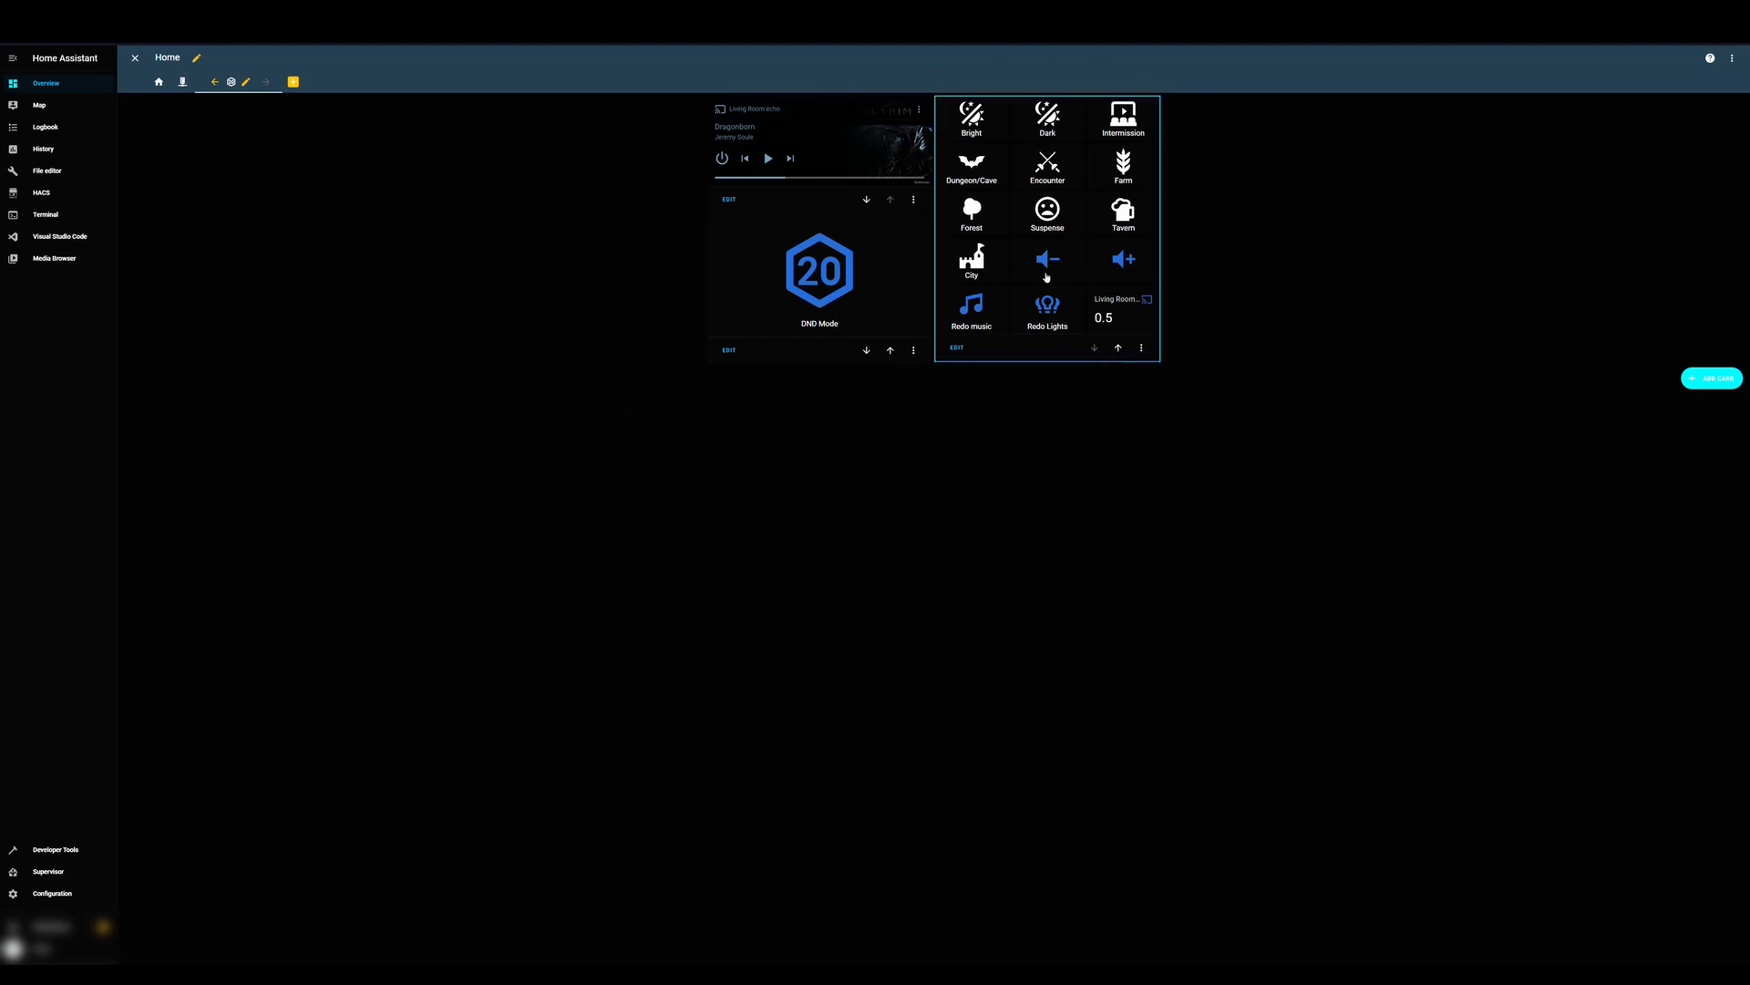
Step: Open the conditional card holding the DnD scene buttons and show the configuration of its volume-down button
left_click(956, 349)
left_click(831, 121)
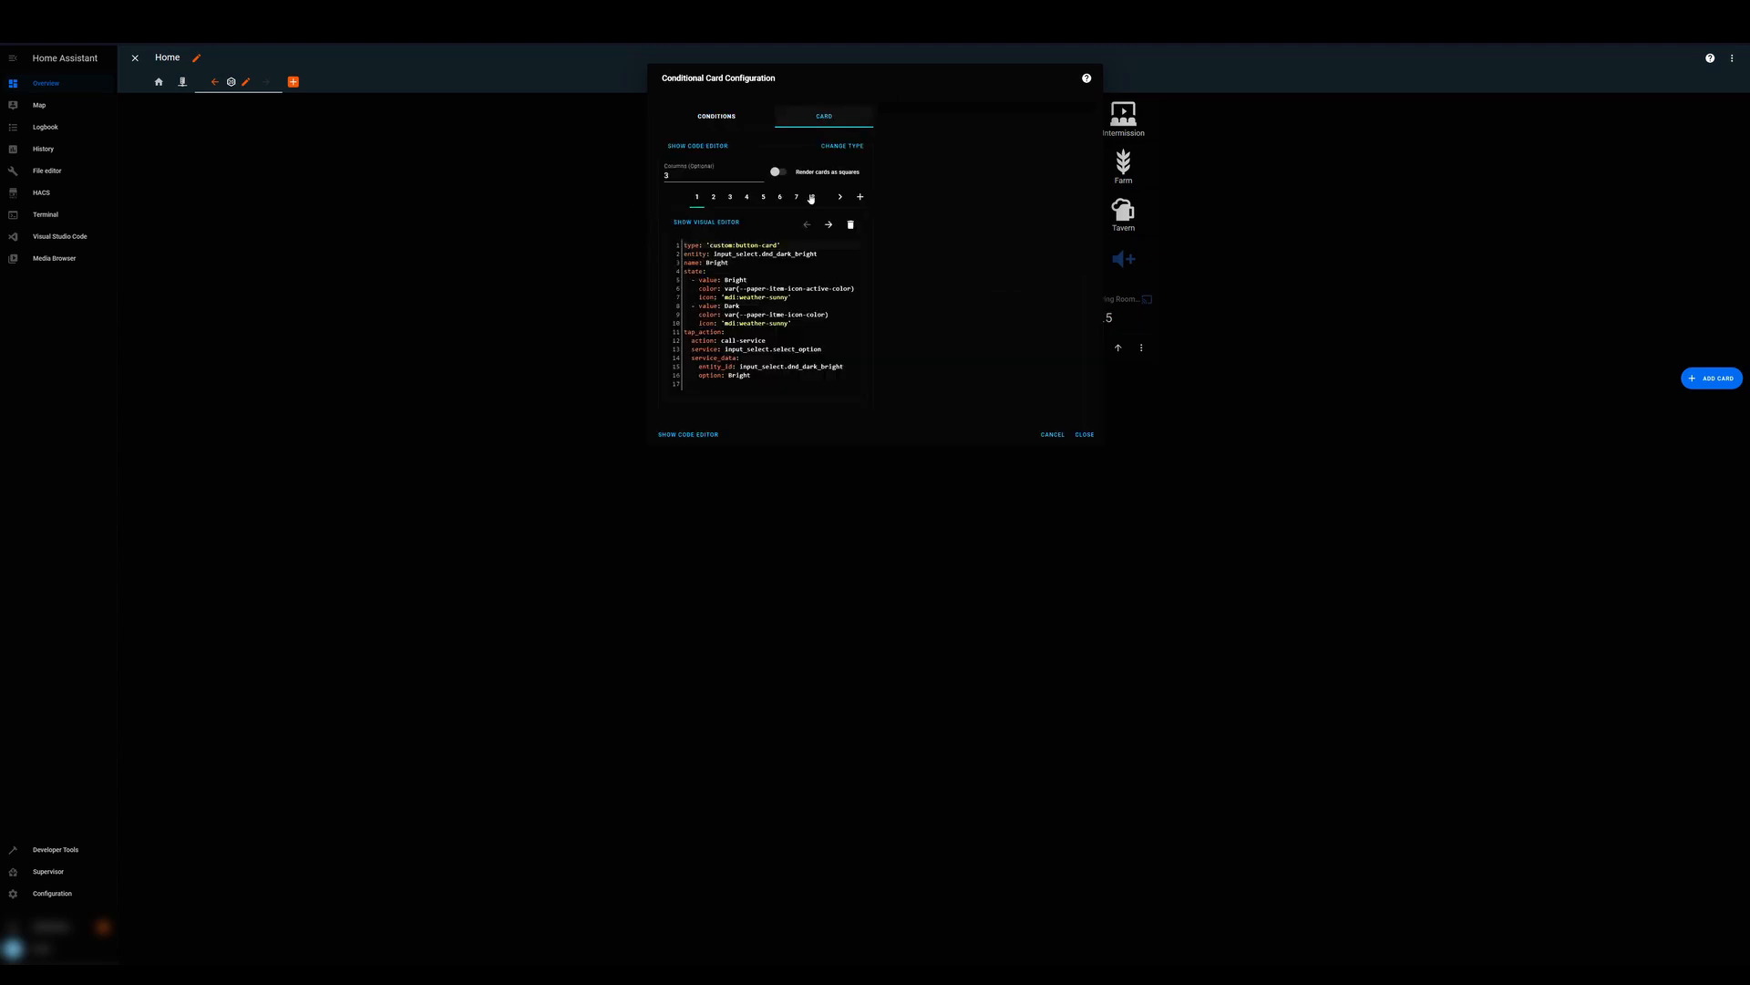
left_click(840, 197)
left_click(768, 197)
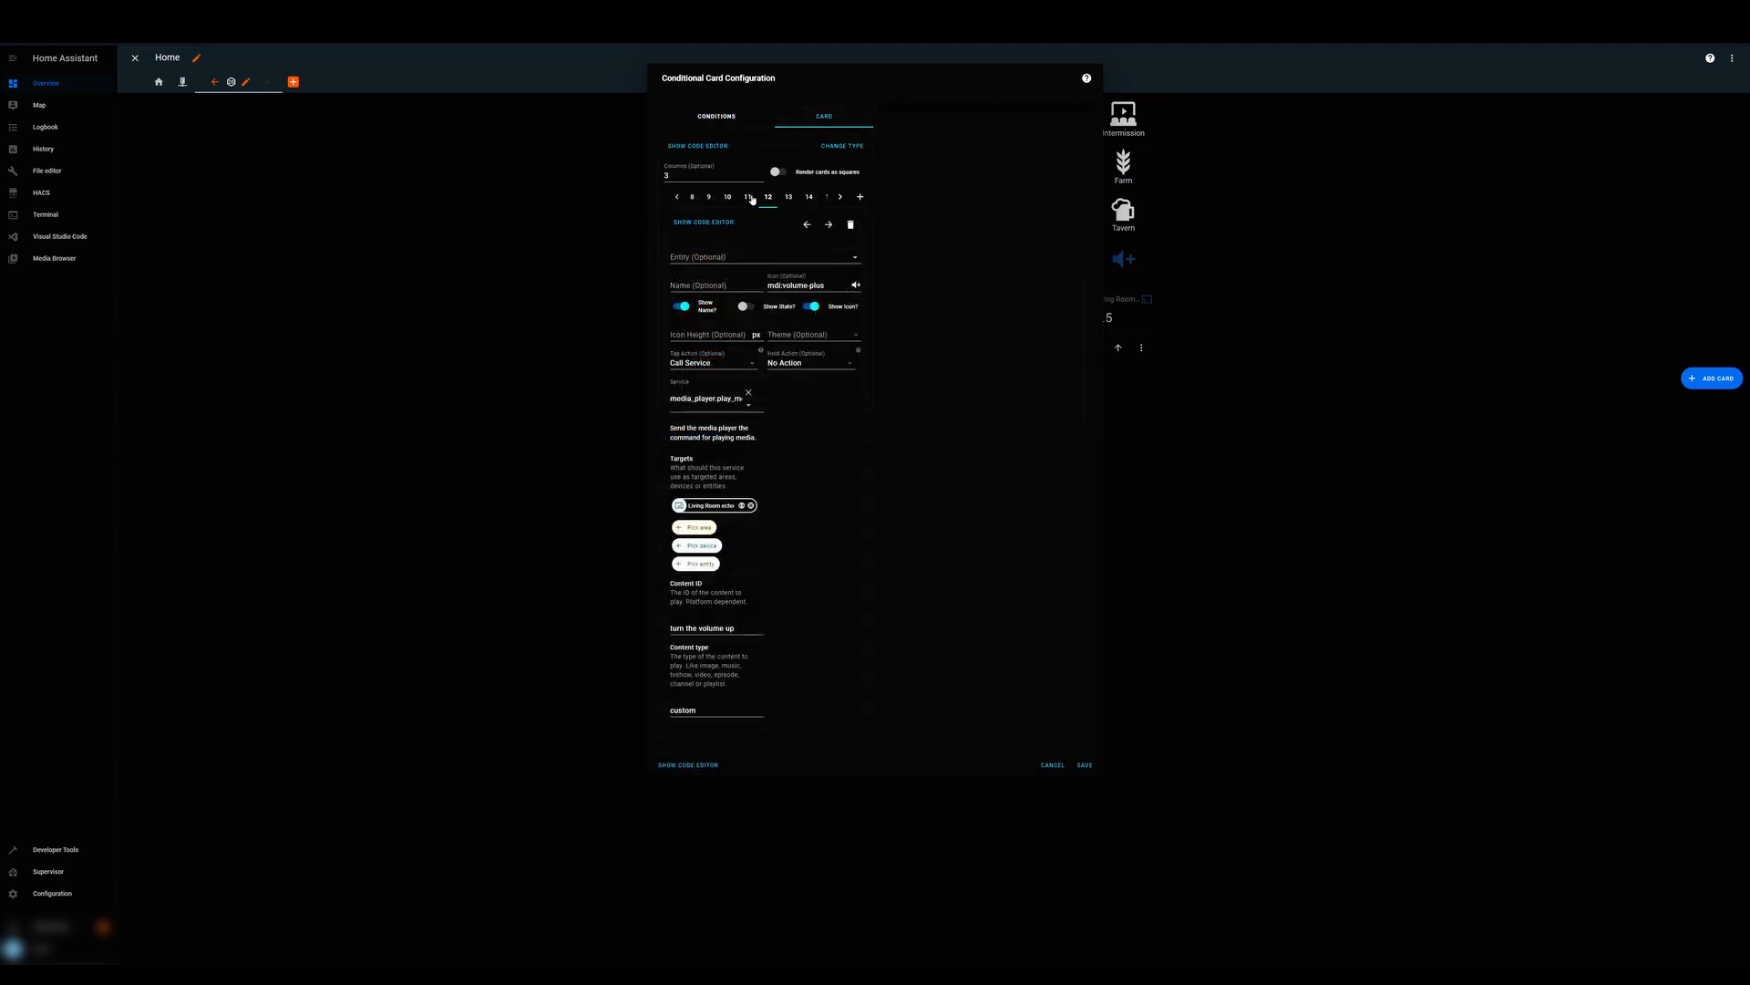
left_click(749, 197)
Step: Examine the volume-down button's service choices and content ID, and save the card
left_click(692, 399)
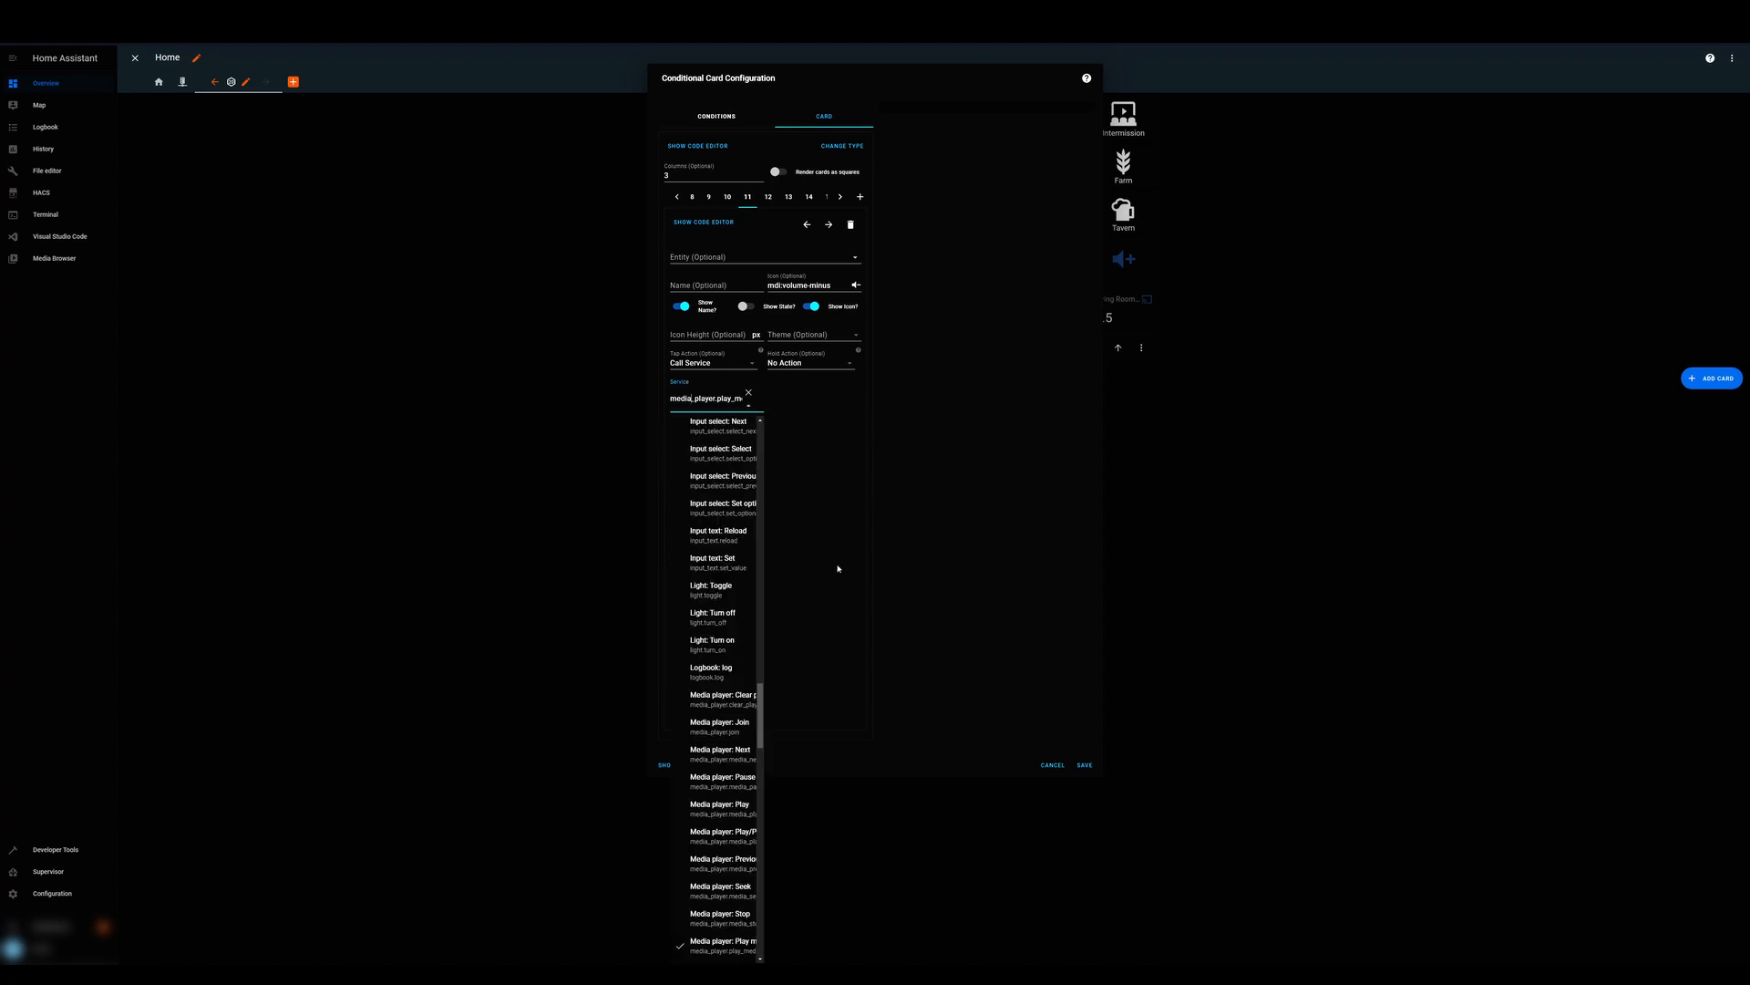
left_click(840, 497)
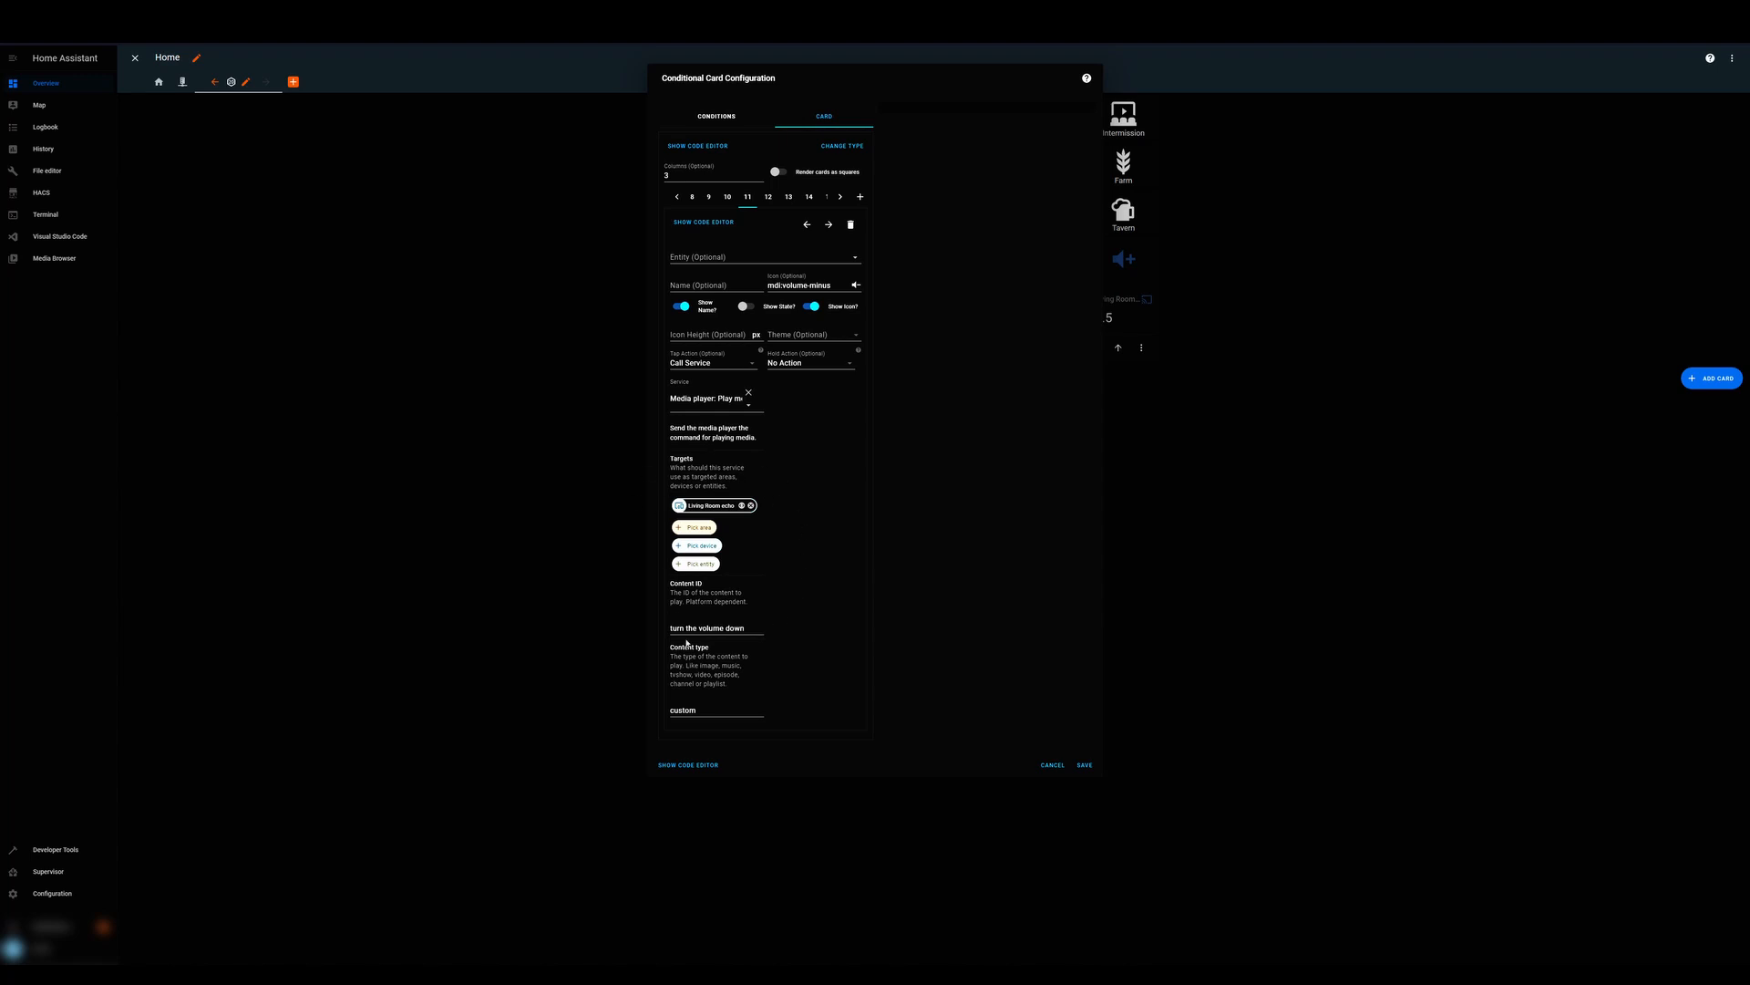
left_click_drag(671, 628, 773, 616)
left_click(831, 600)
left_click(1084, 765)
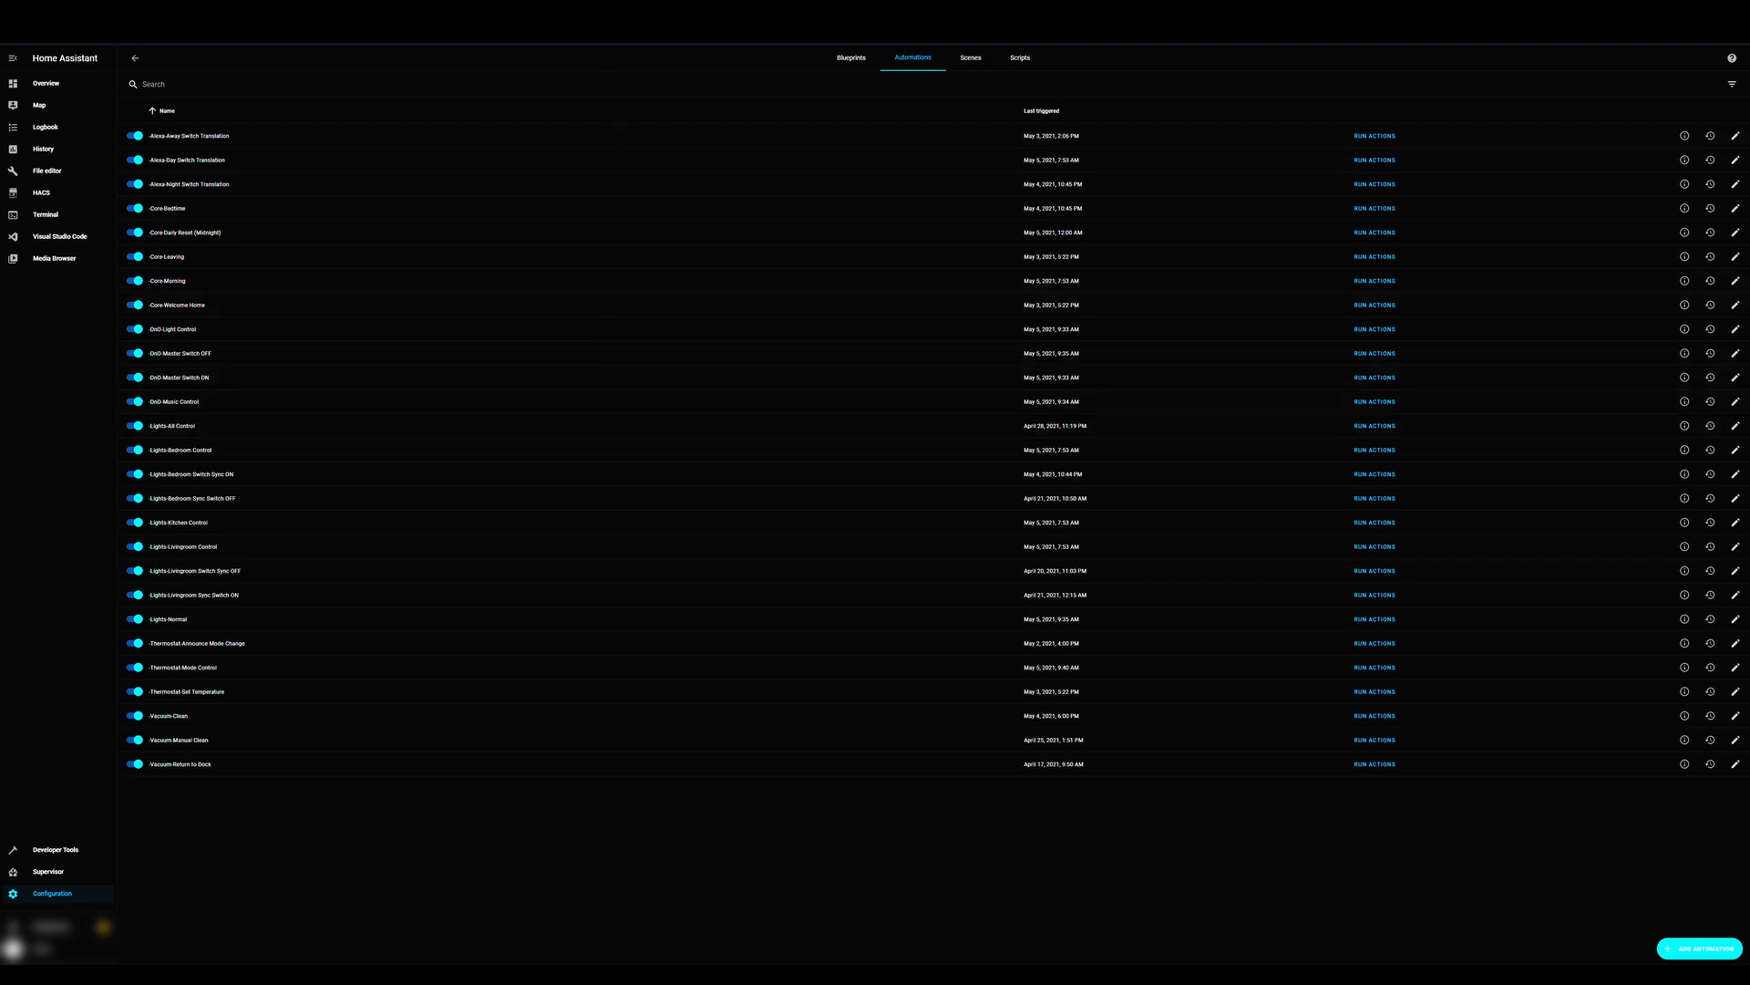
Step: Open the DnD-Master Switch ON automation and examine its trigger and its full sequence of actions
left_click(442, 11)
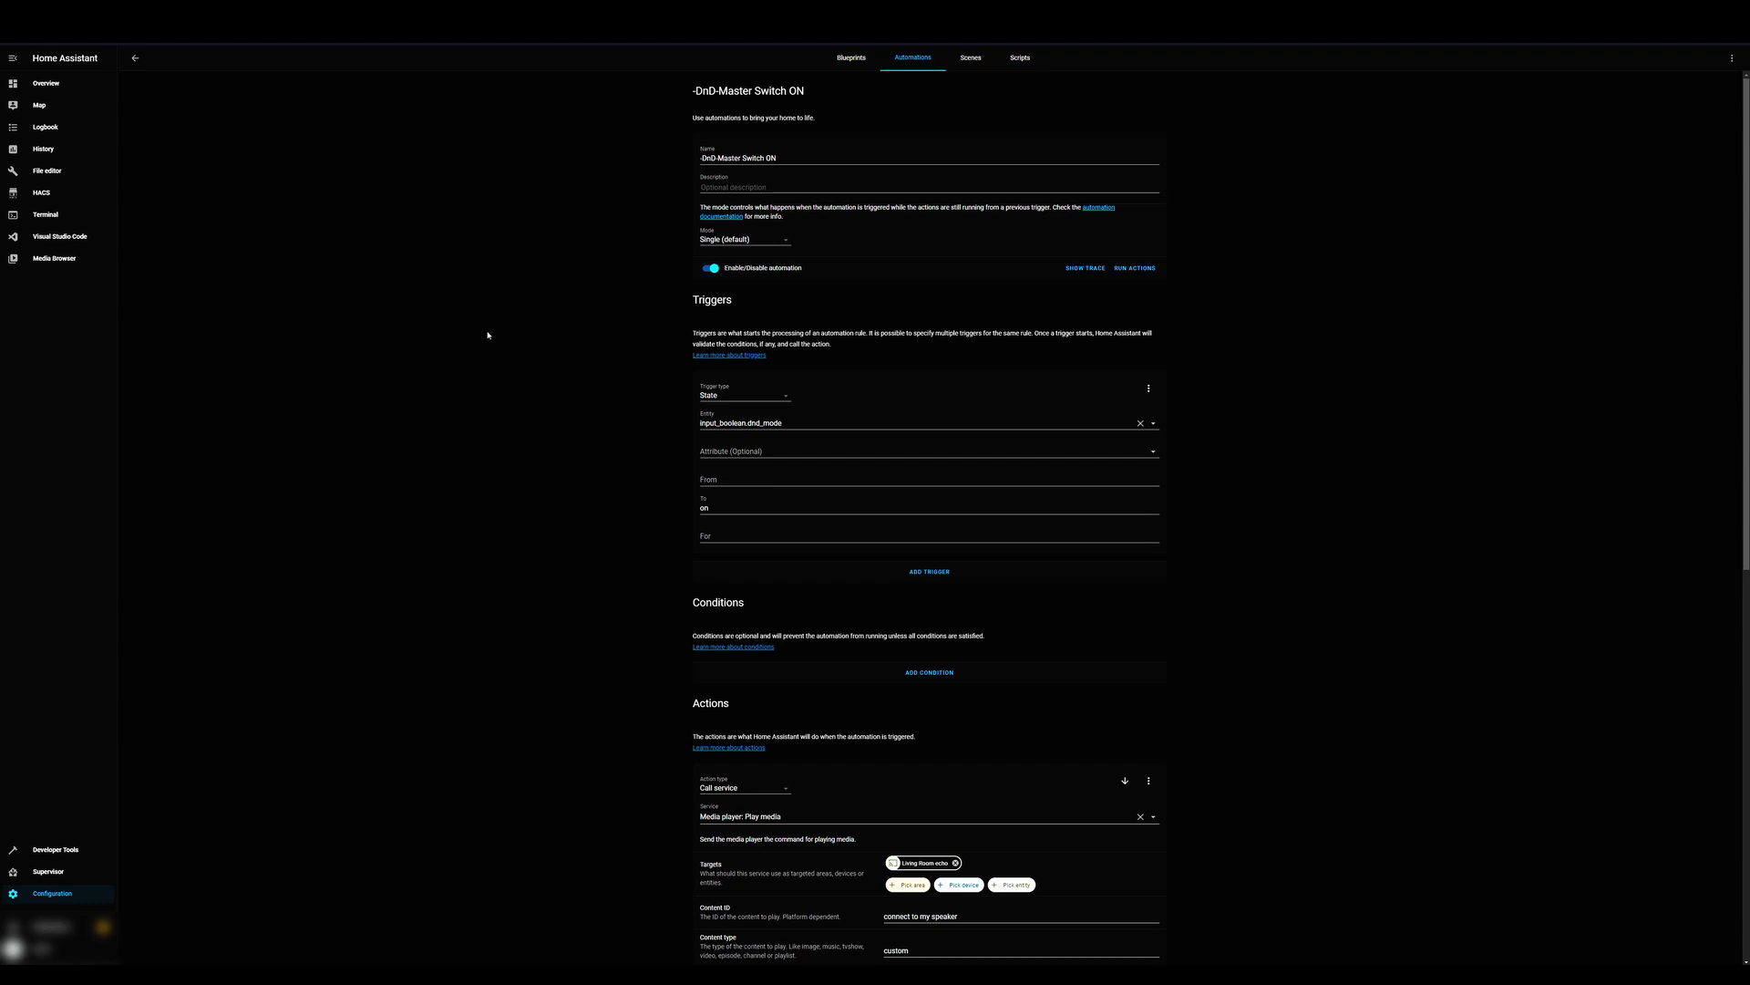
scroll(893, 340, "down", 1)
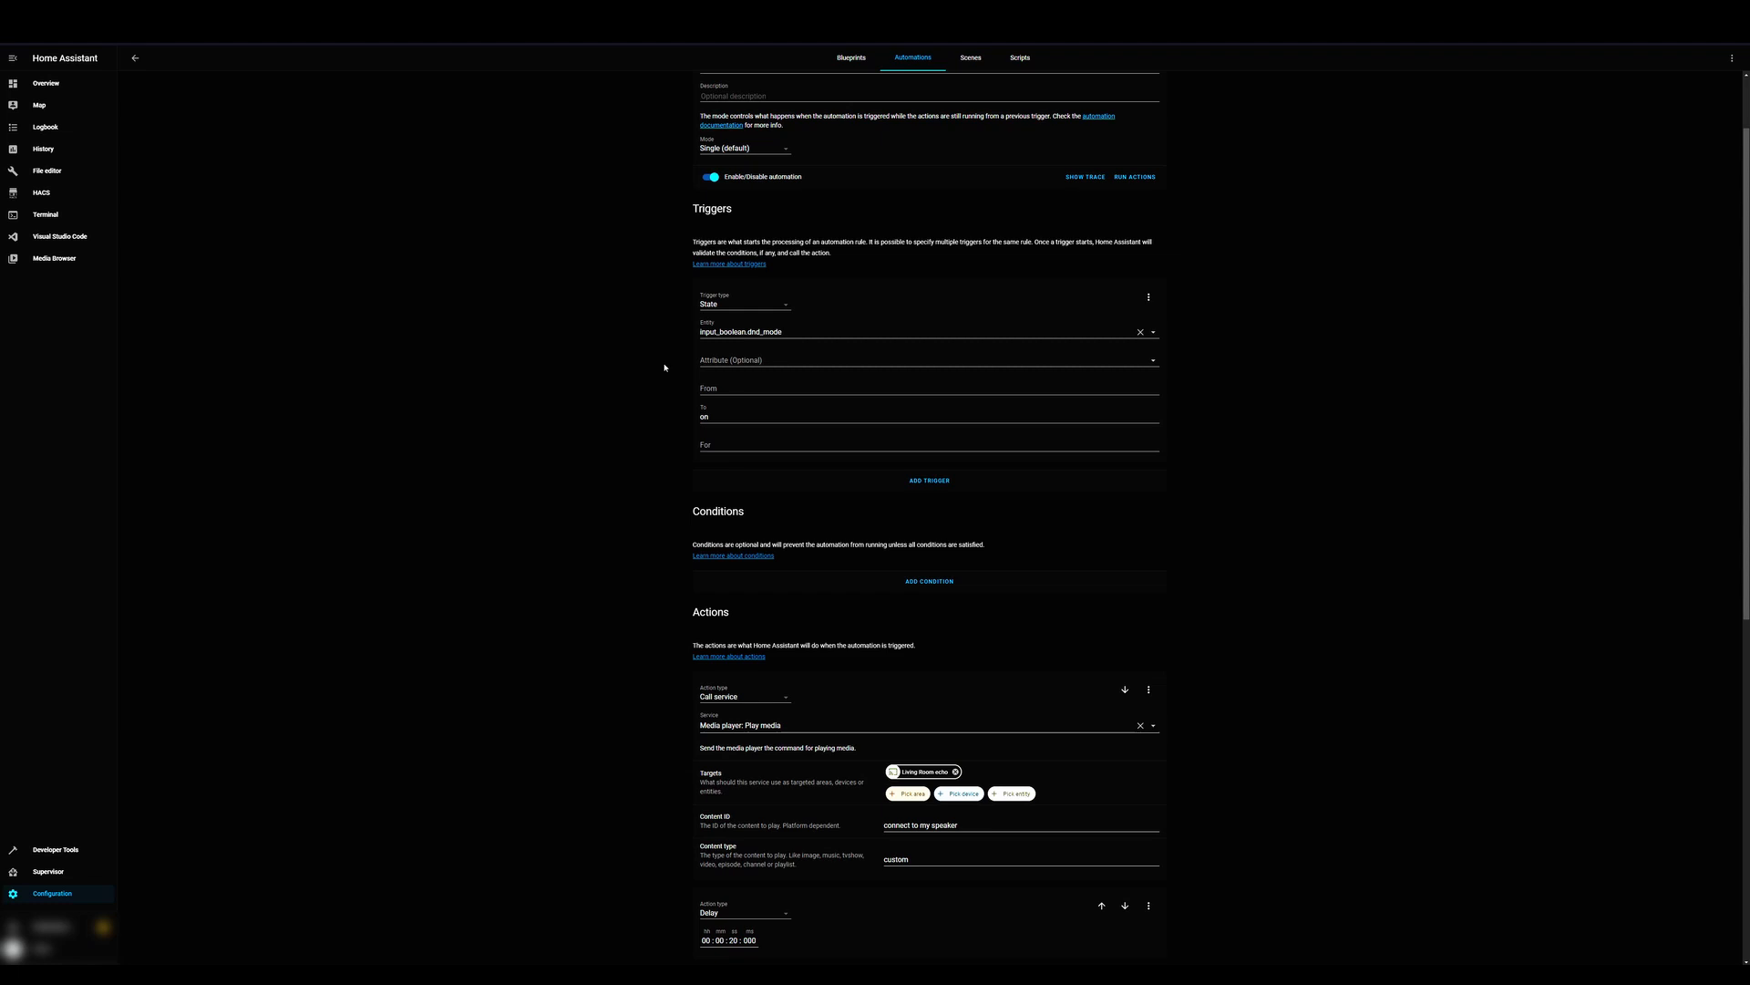
scroll(967, 357, "down", 2)
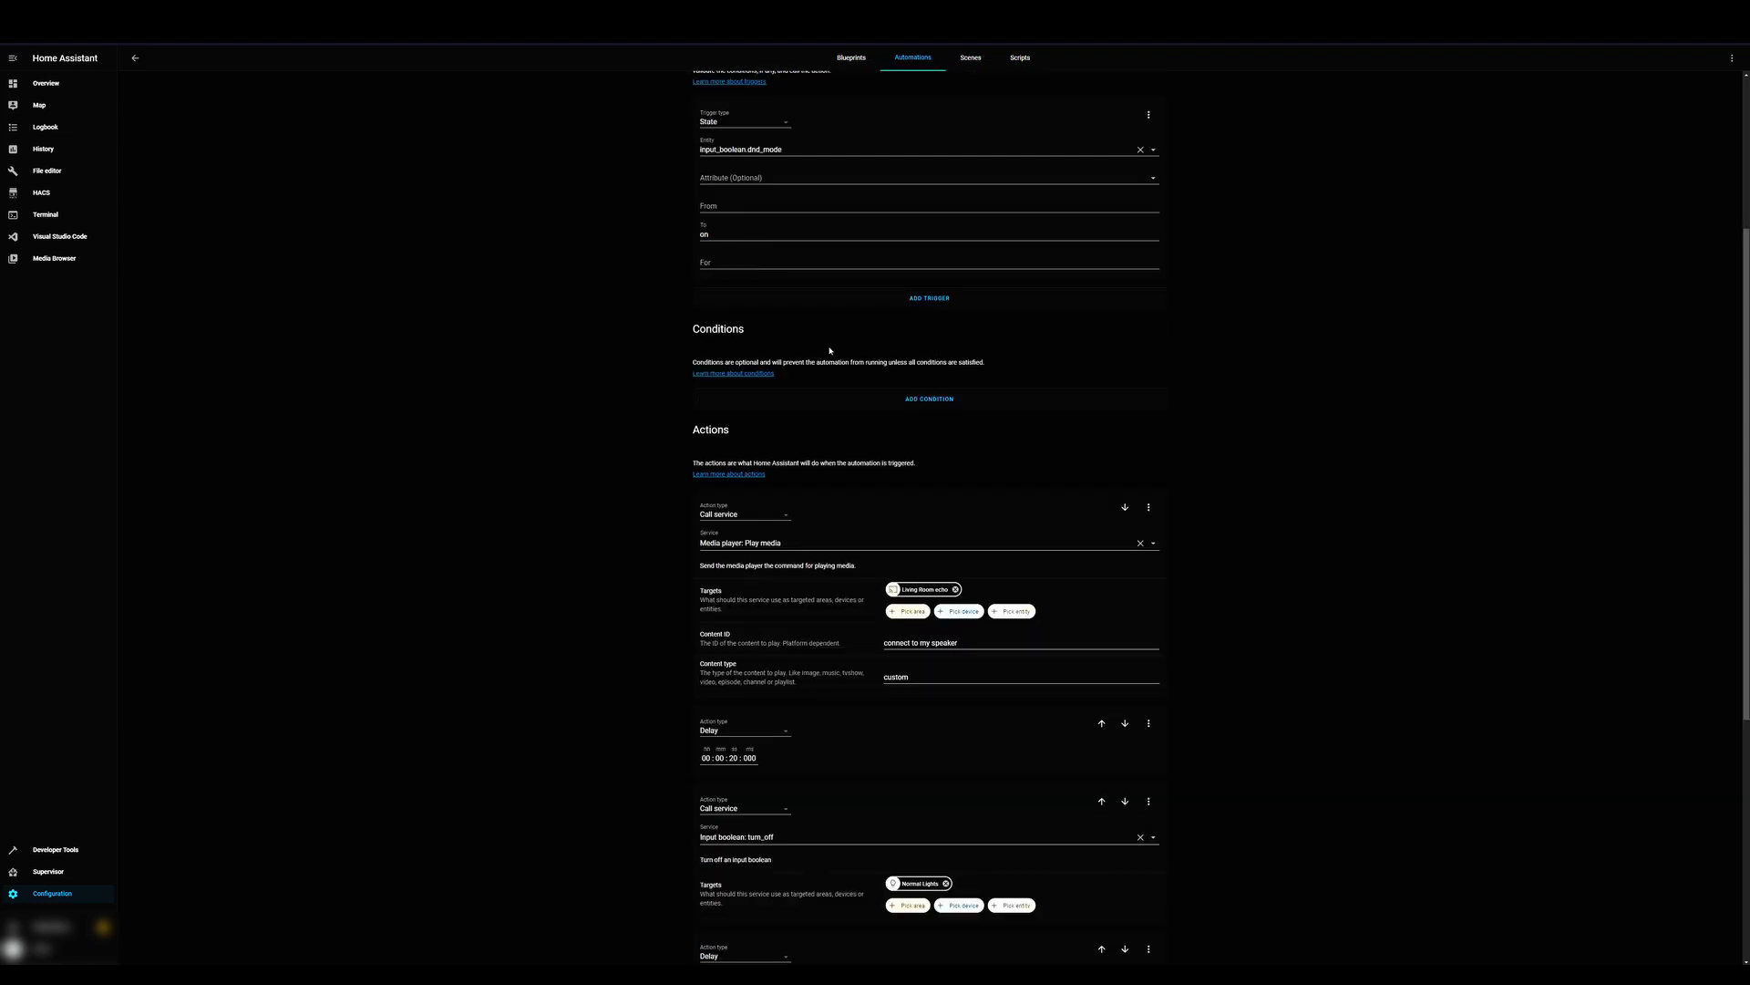
scroll(830, 348, "down", 3)
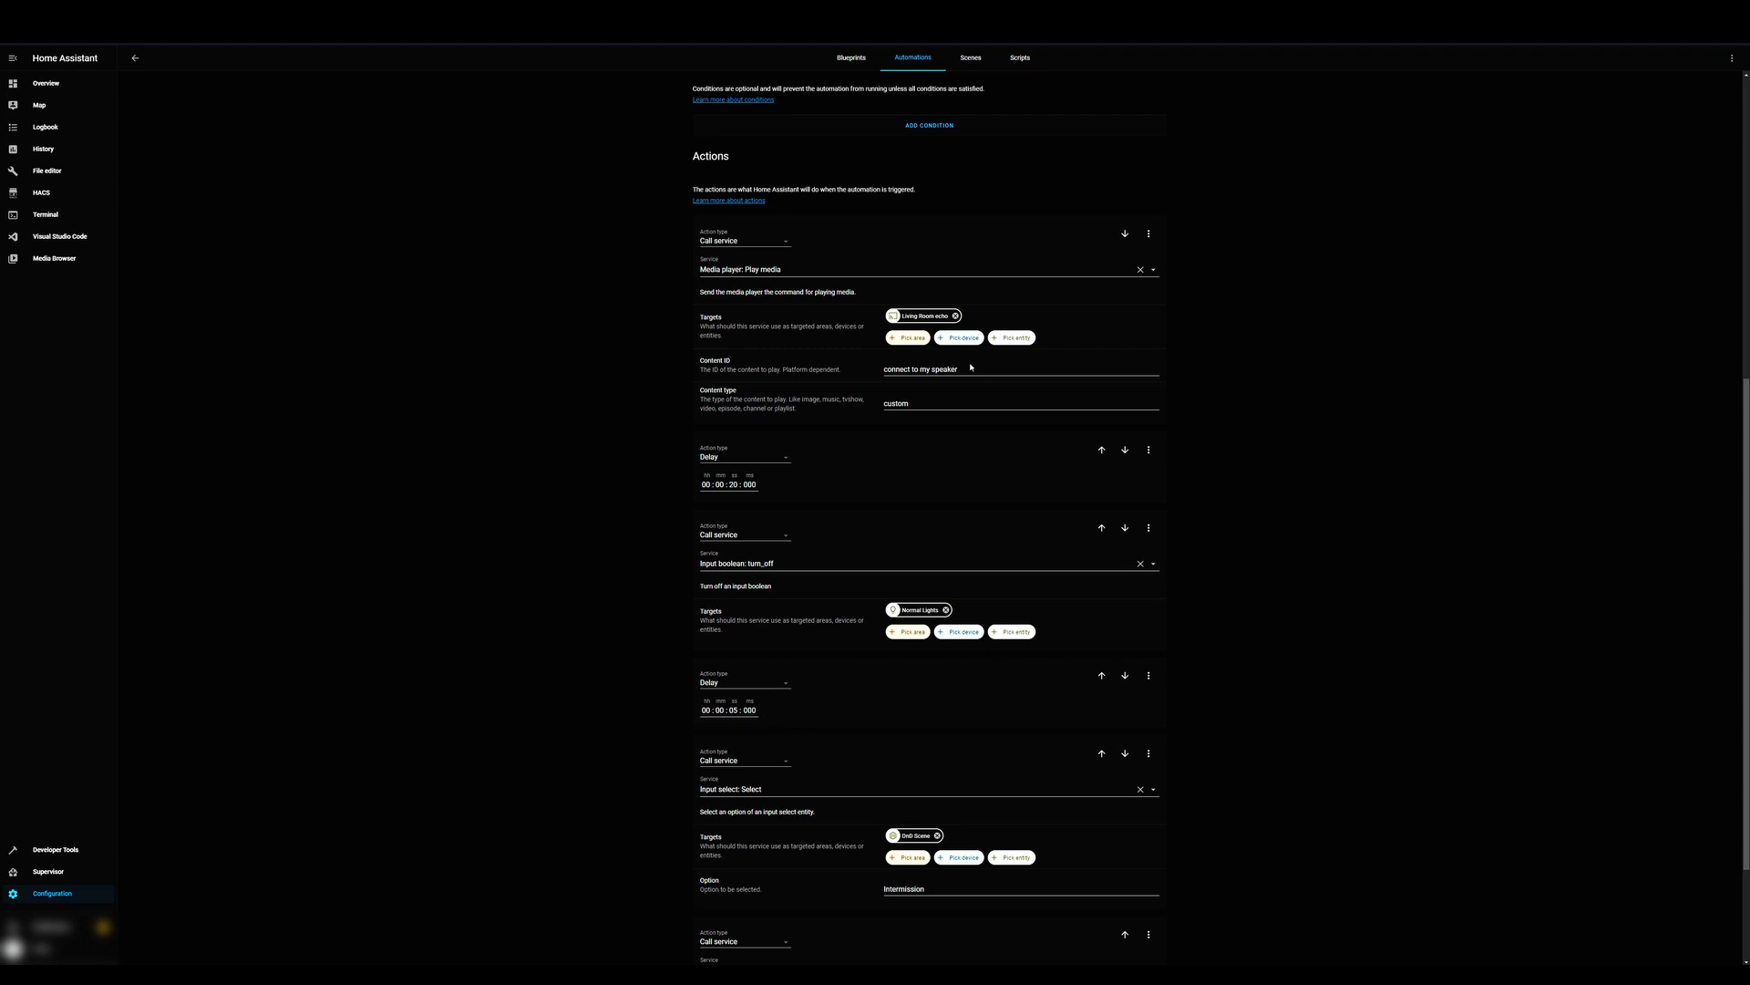
scroll(779, 367, "down", 1)
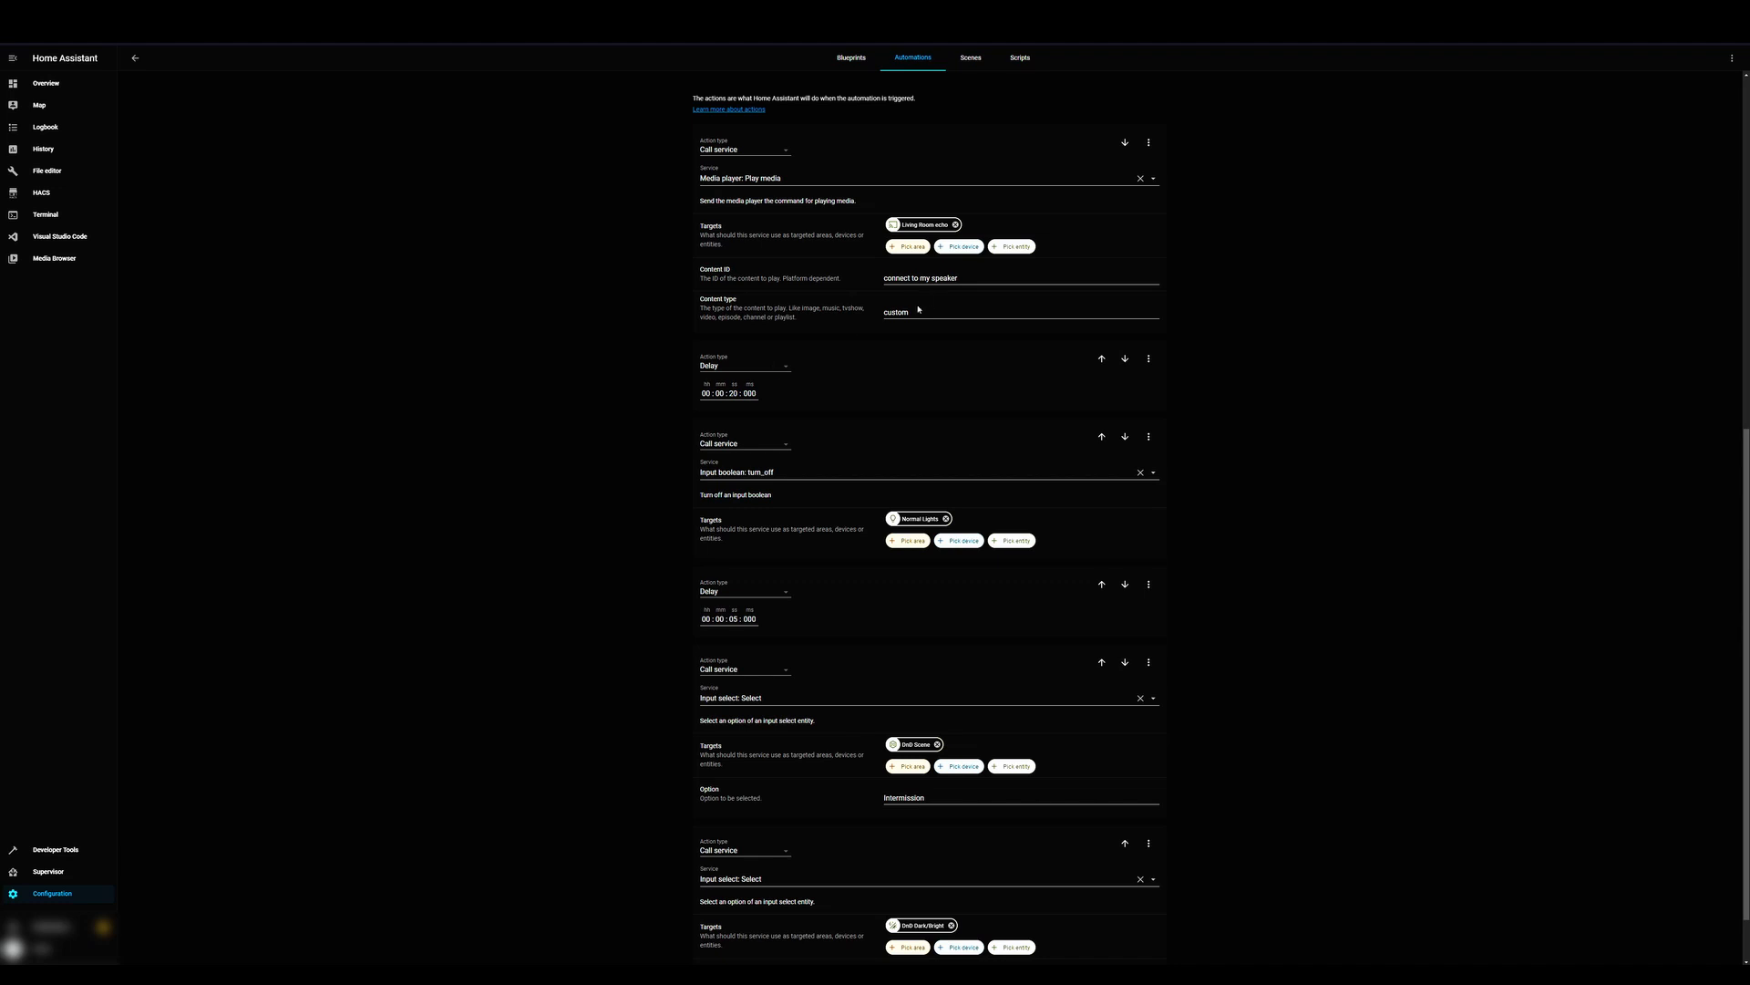
scroll(738, 341, "down", 1)
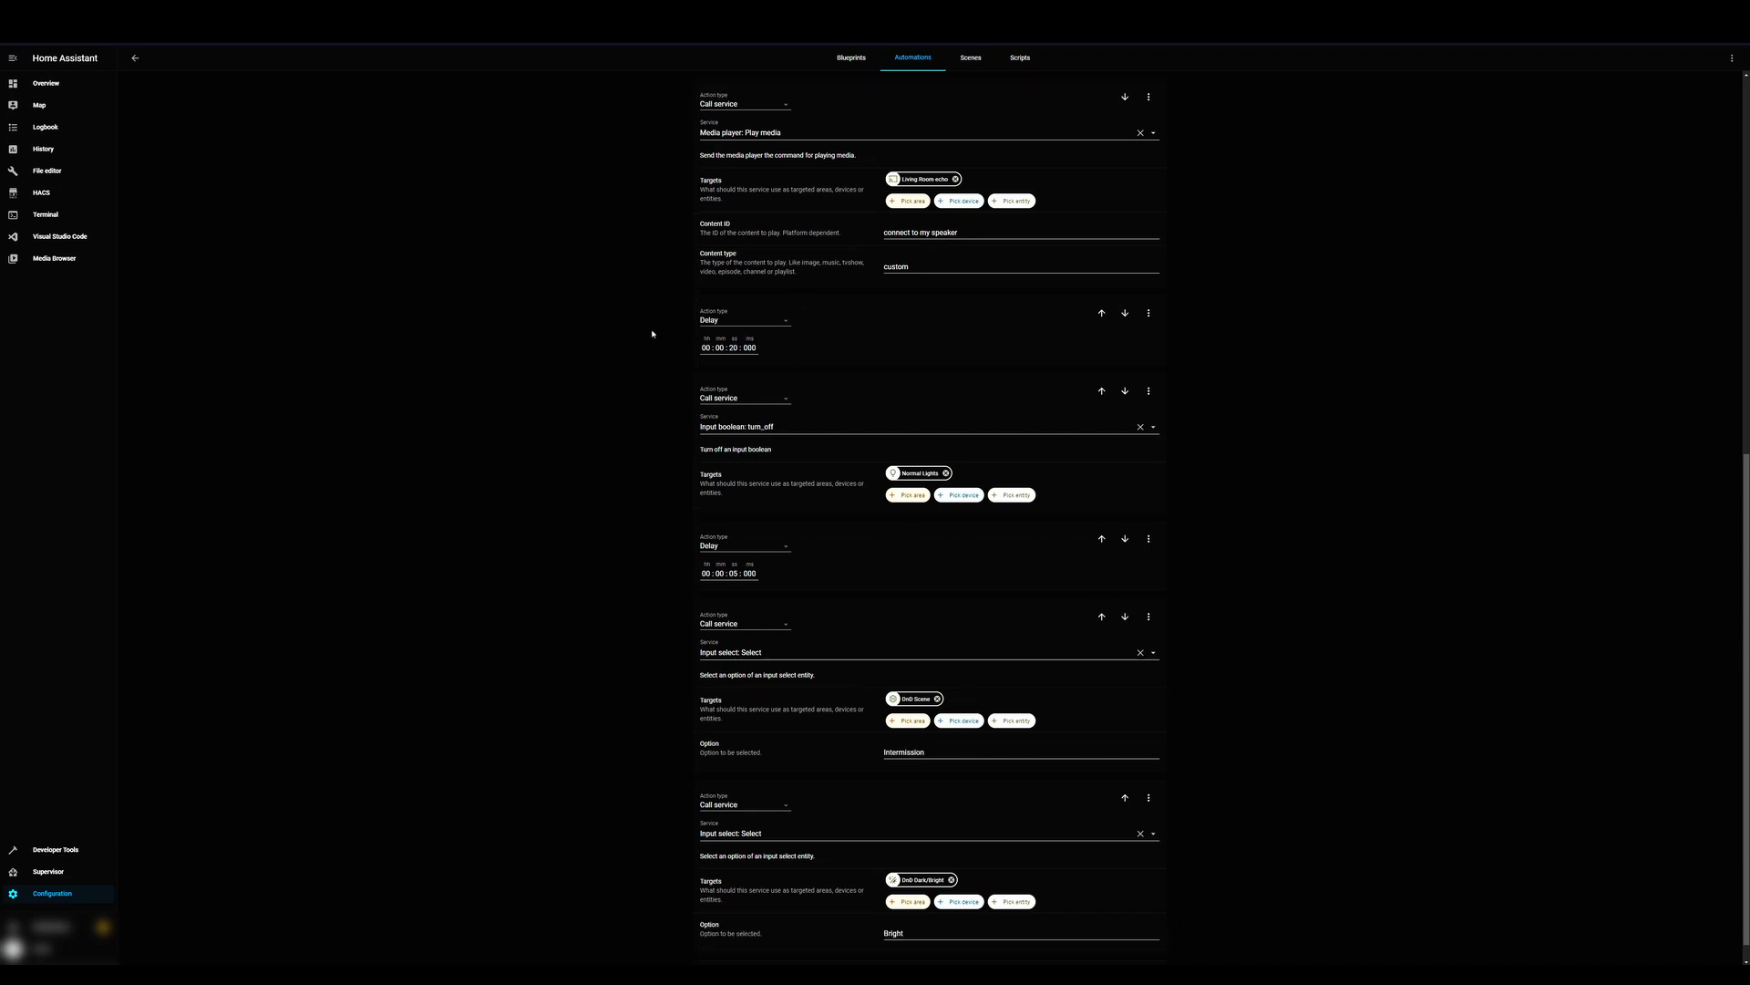
scroll(737, 337, "down", 1)
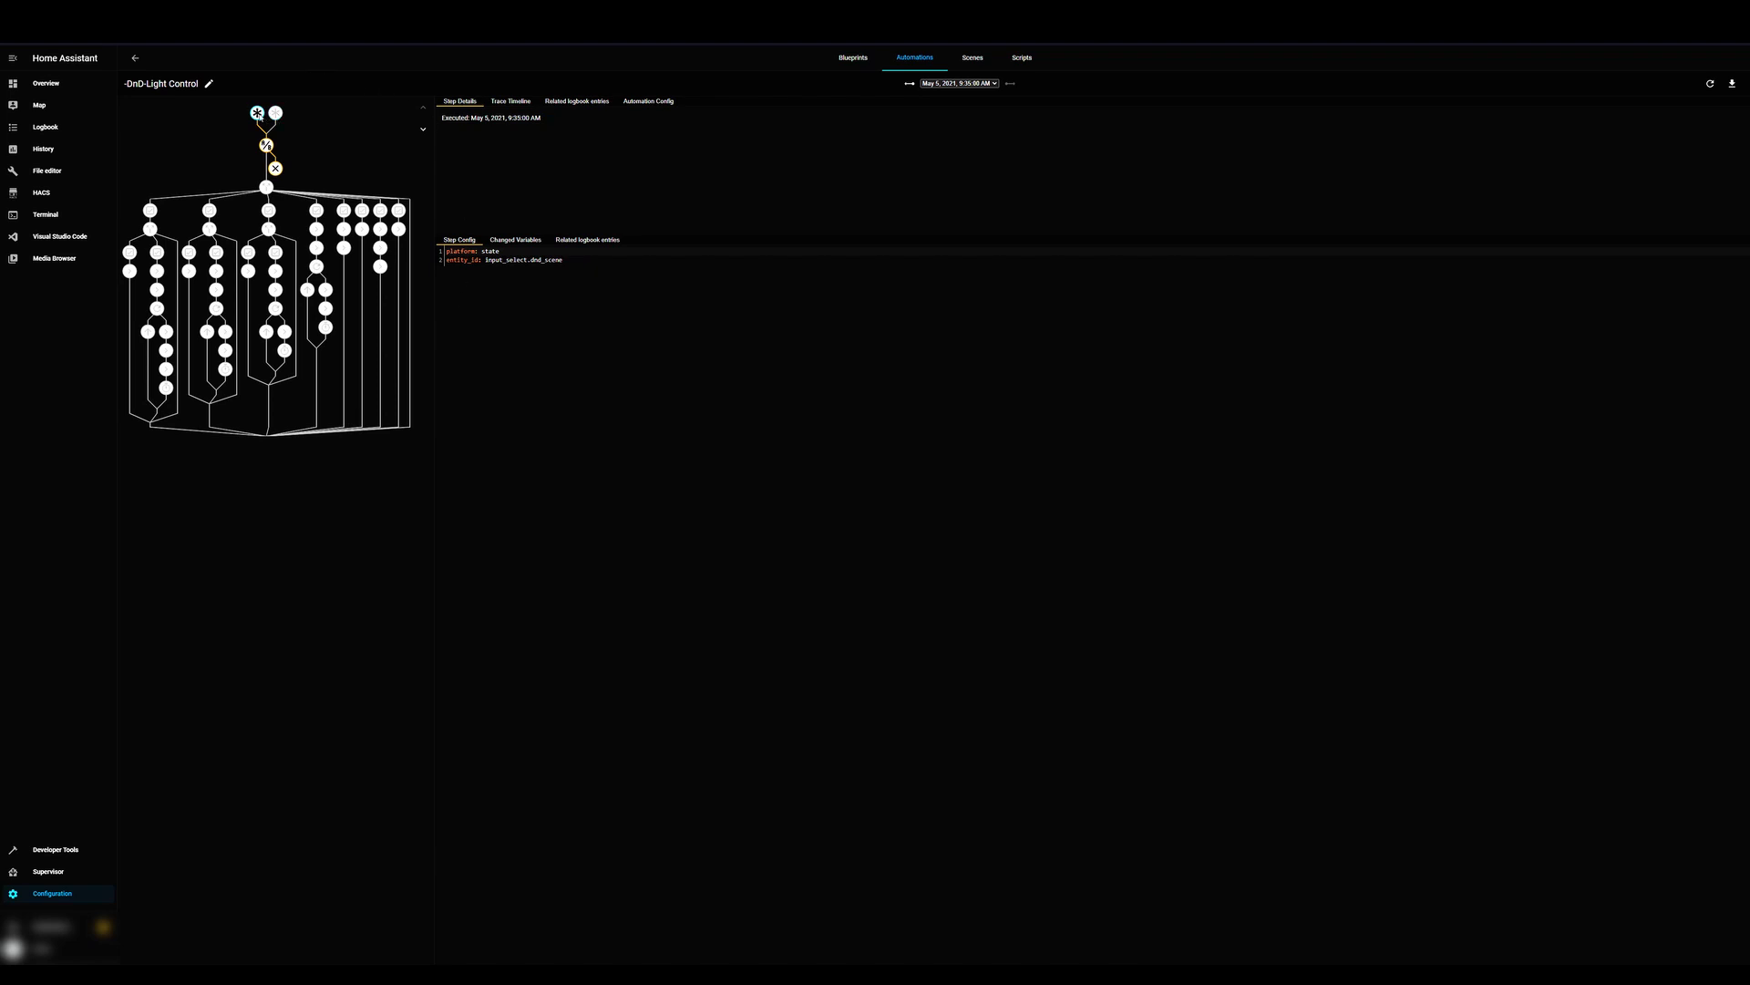
Step: Inspect the triggers, condition and main choose node in the DnD-Light Control automation trace
left_click(277, 113)
left_click(257, 113)
left_click(275, 114)
left_click(266, 146)
left_click(267, 188)
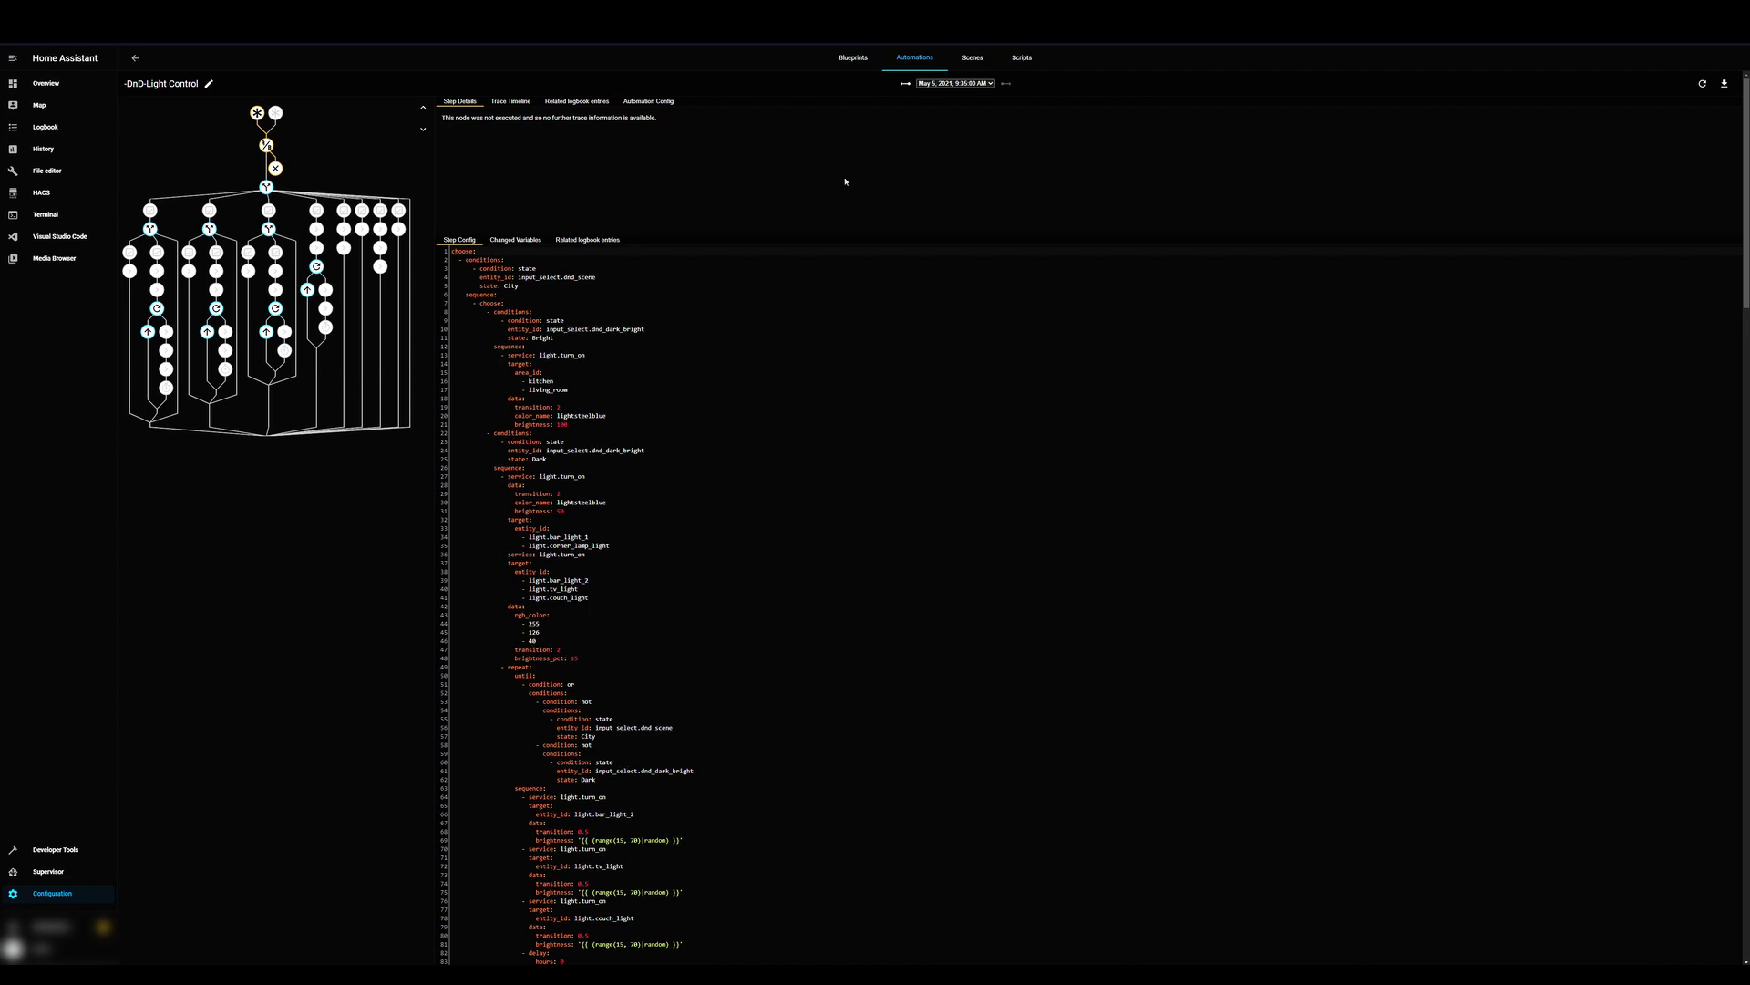
Step: Look through the scene option branches of the light control trace, including the City option's dark and bright choices
left_click(150, 211)
left_click(267, 211)
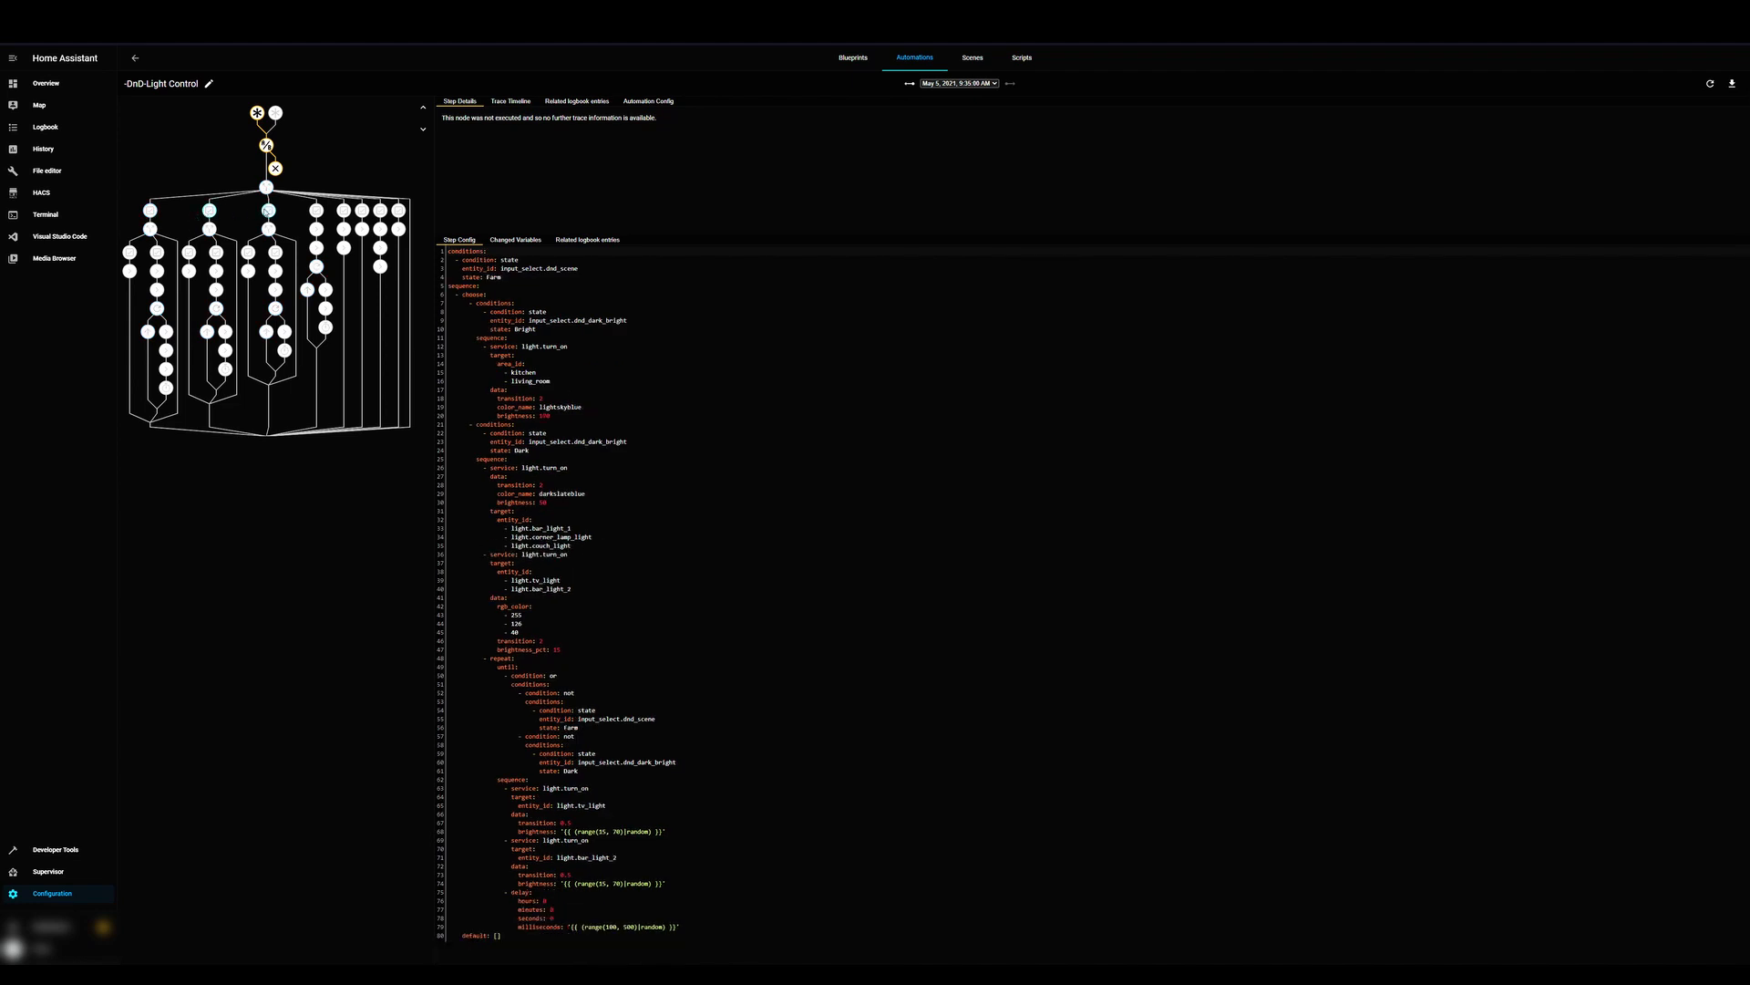
left_click(344, 210)
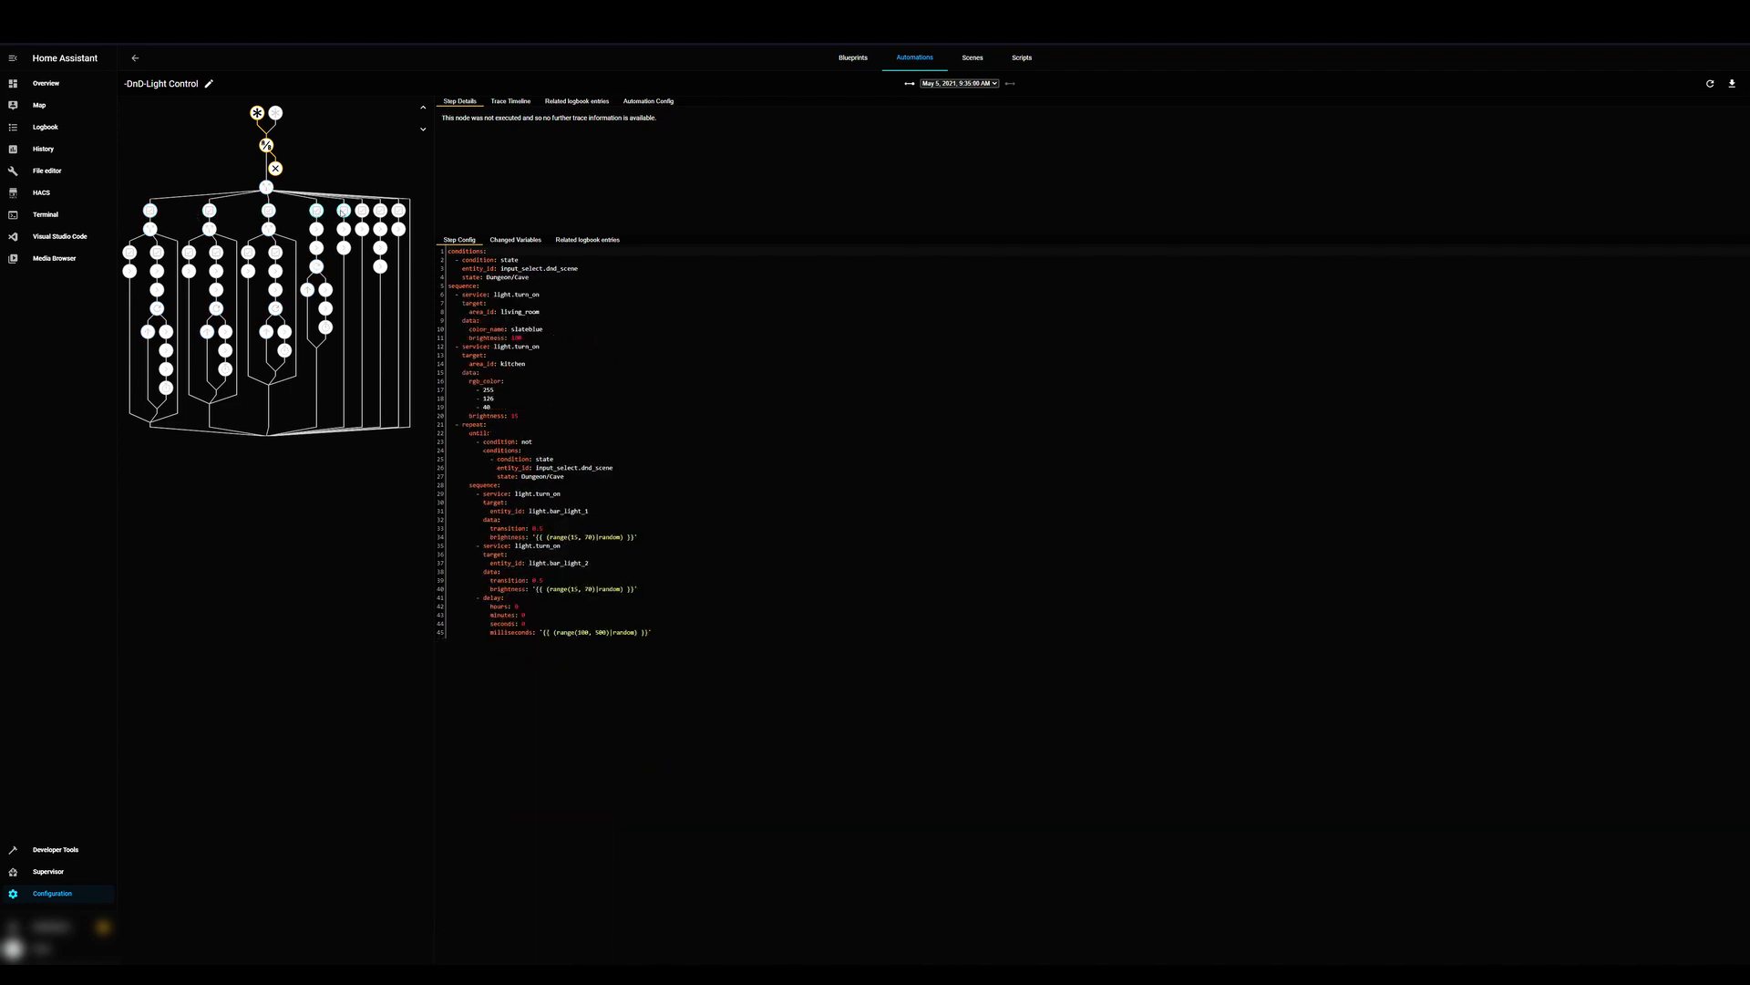
left_click(381, 213)
left_click(398, 213)
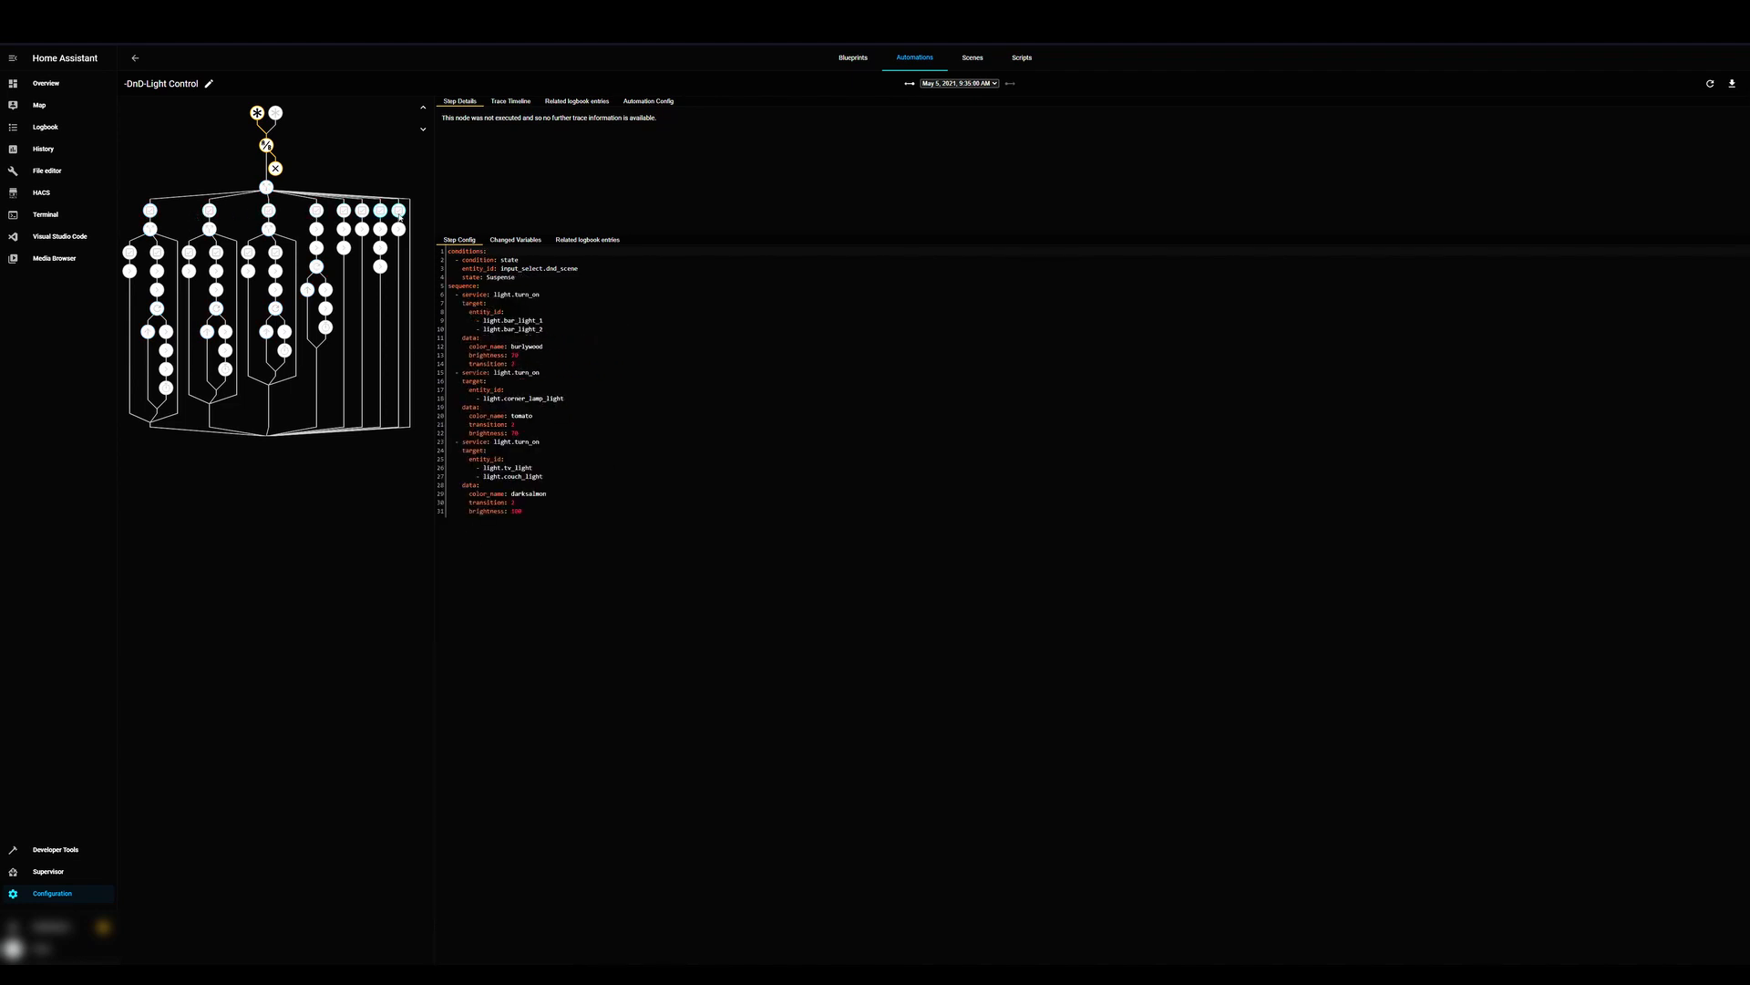
left_click(150, 210)
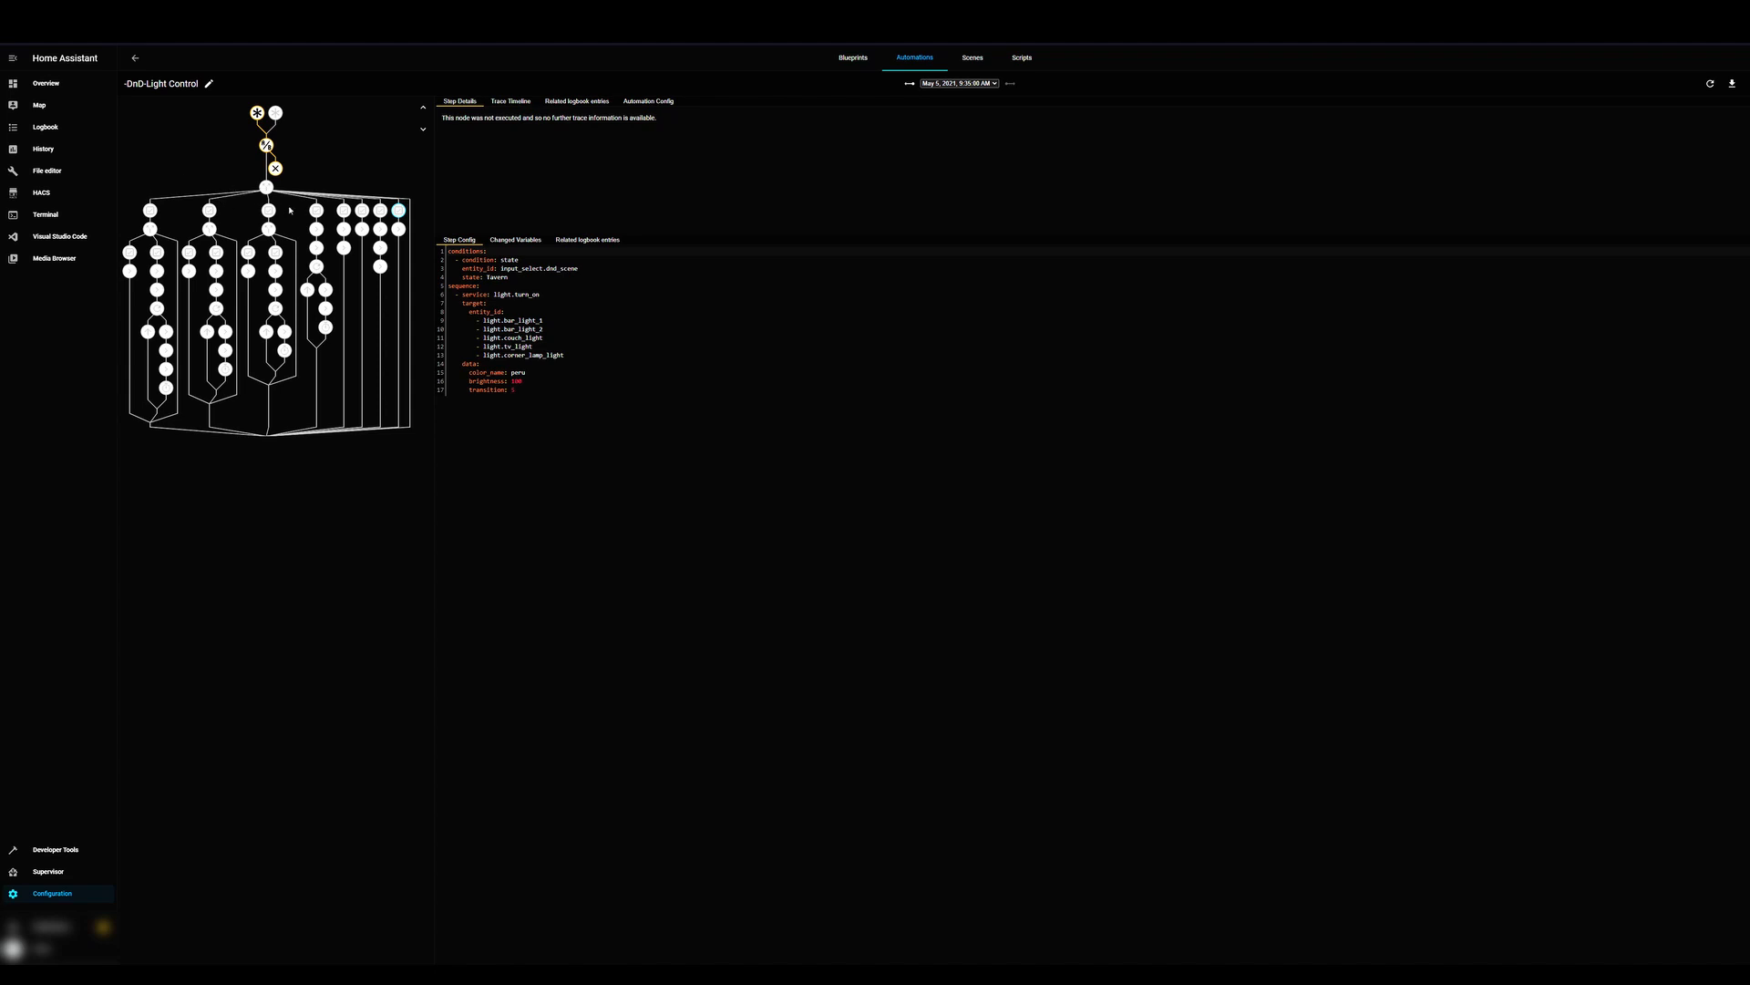
left_click(150, 229)
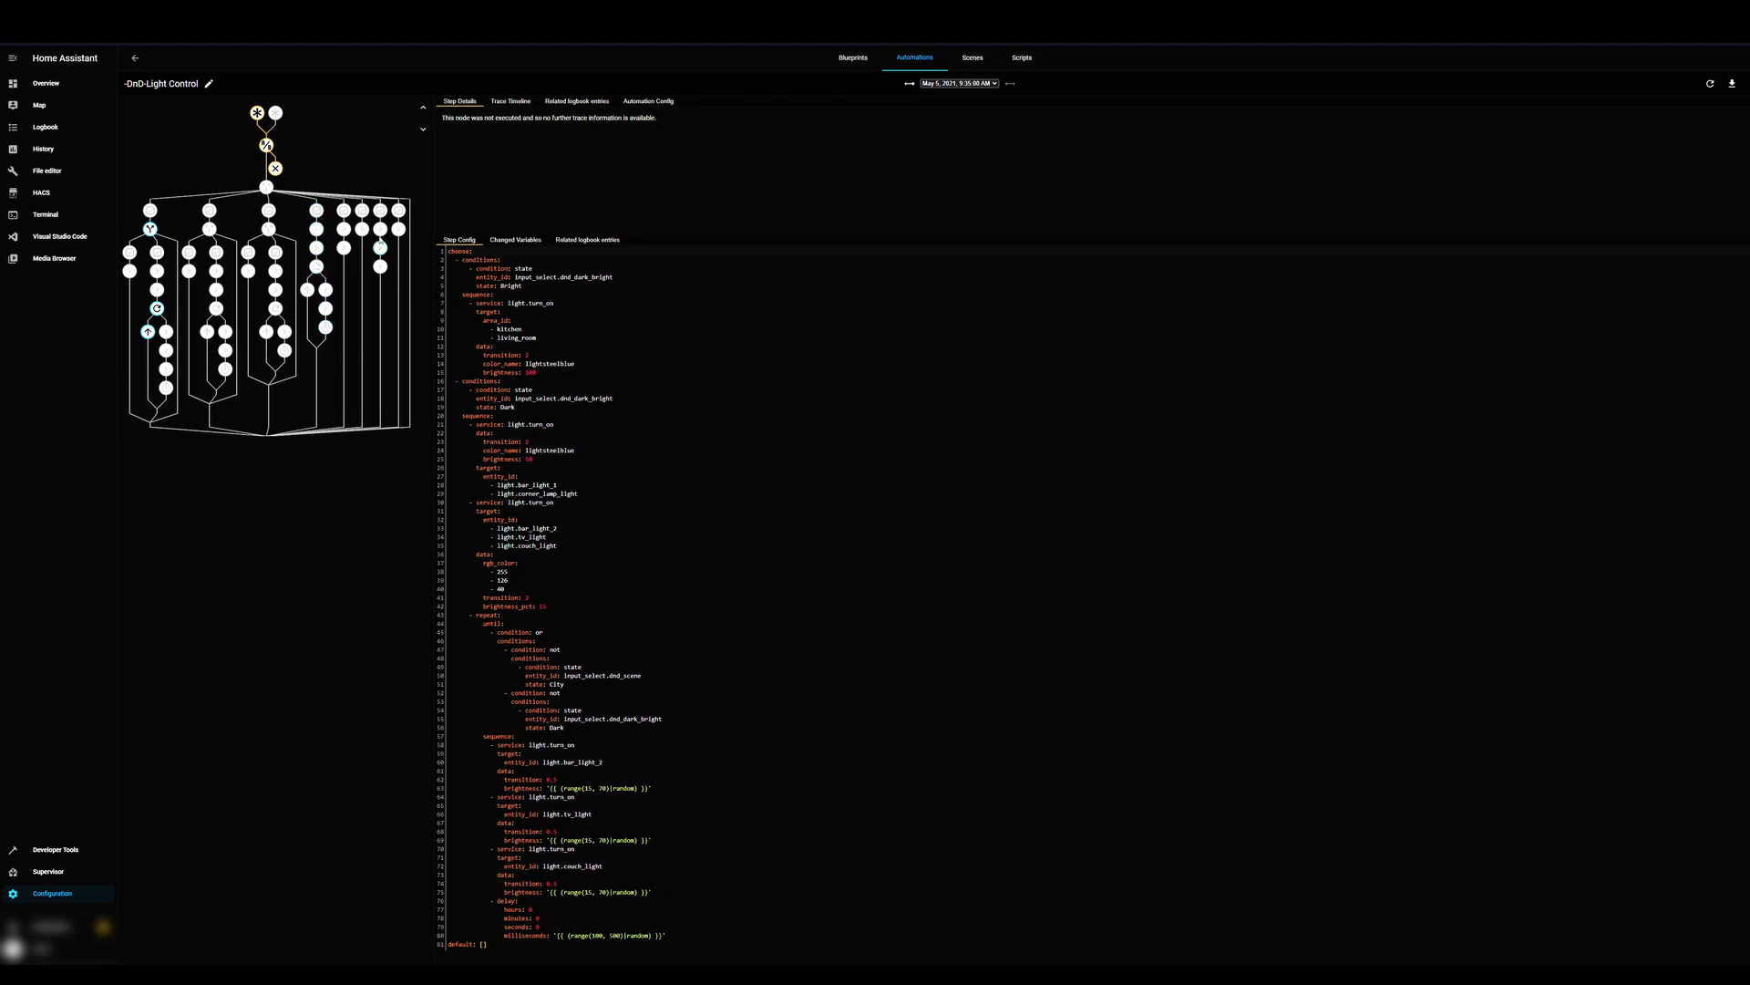
Step: Examine the target lights, colours, brightness and transition settings of the Tavern and Suspense options
left_click(398, 212)
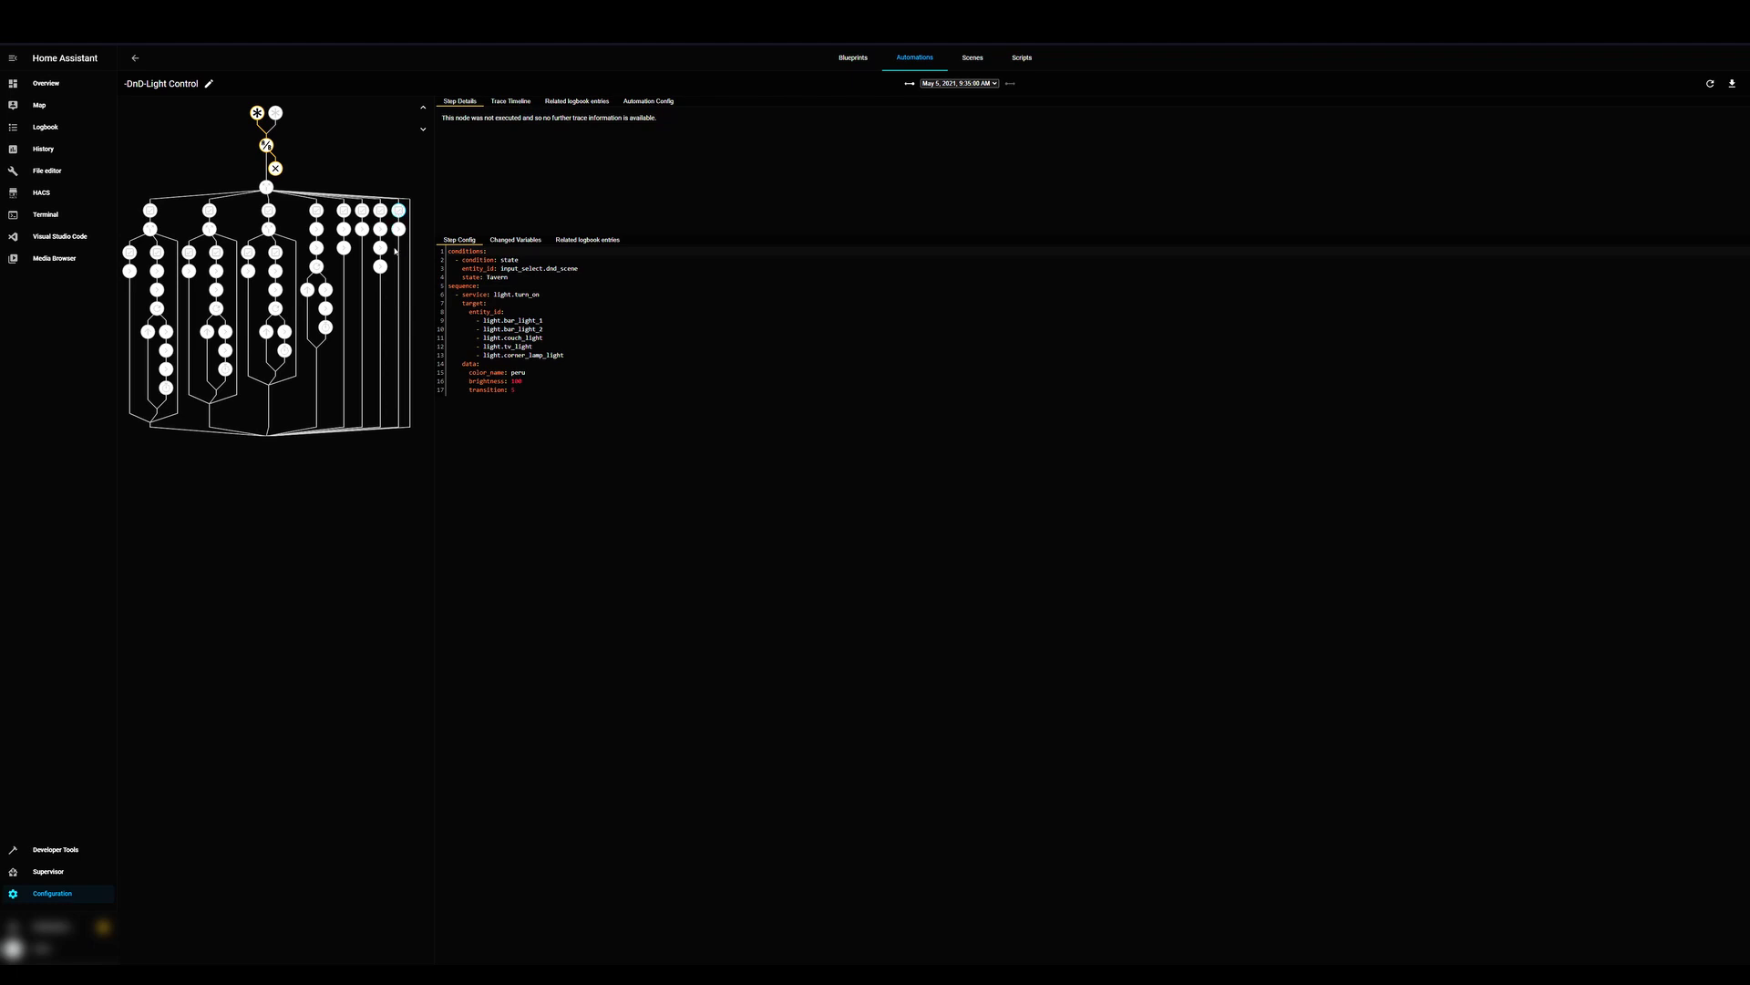
left_click_drag(448, 320, 567, 359)
left_click(579, 340)
left_click_drag(517, 390, 448, 371)
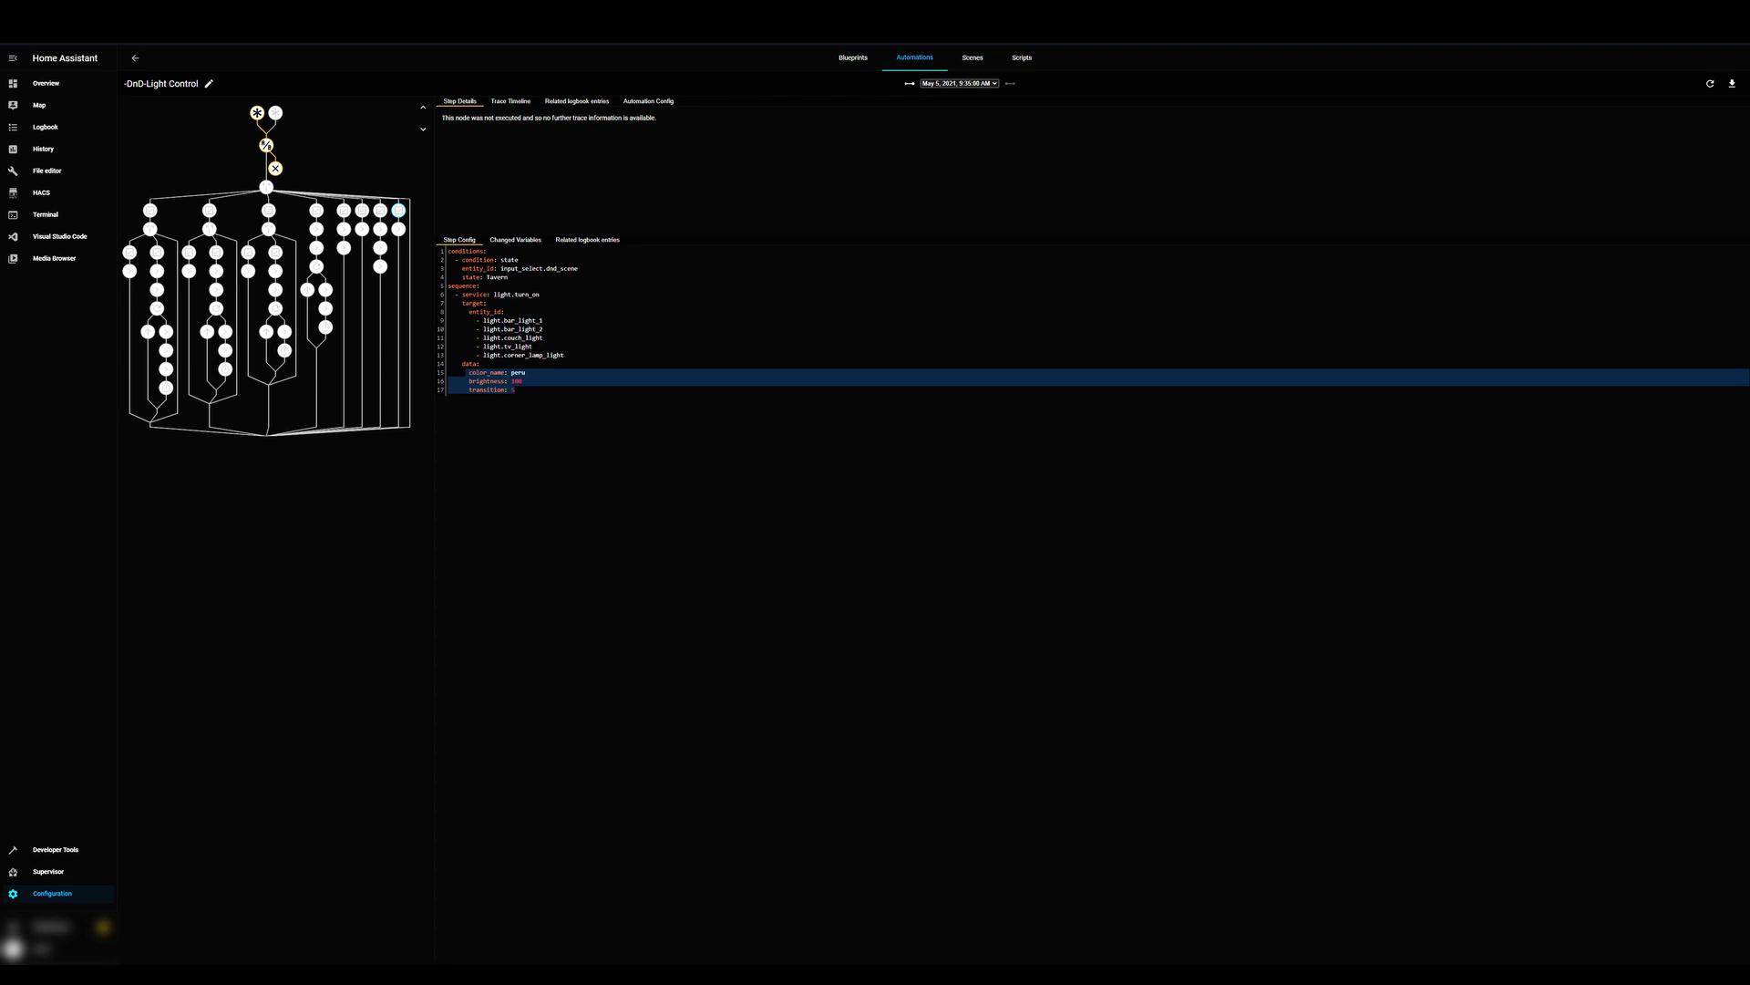
left_click(381, 210)
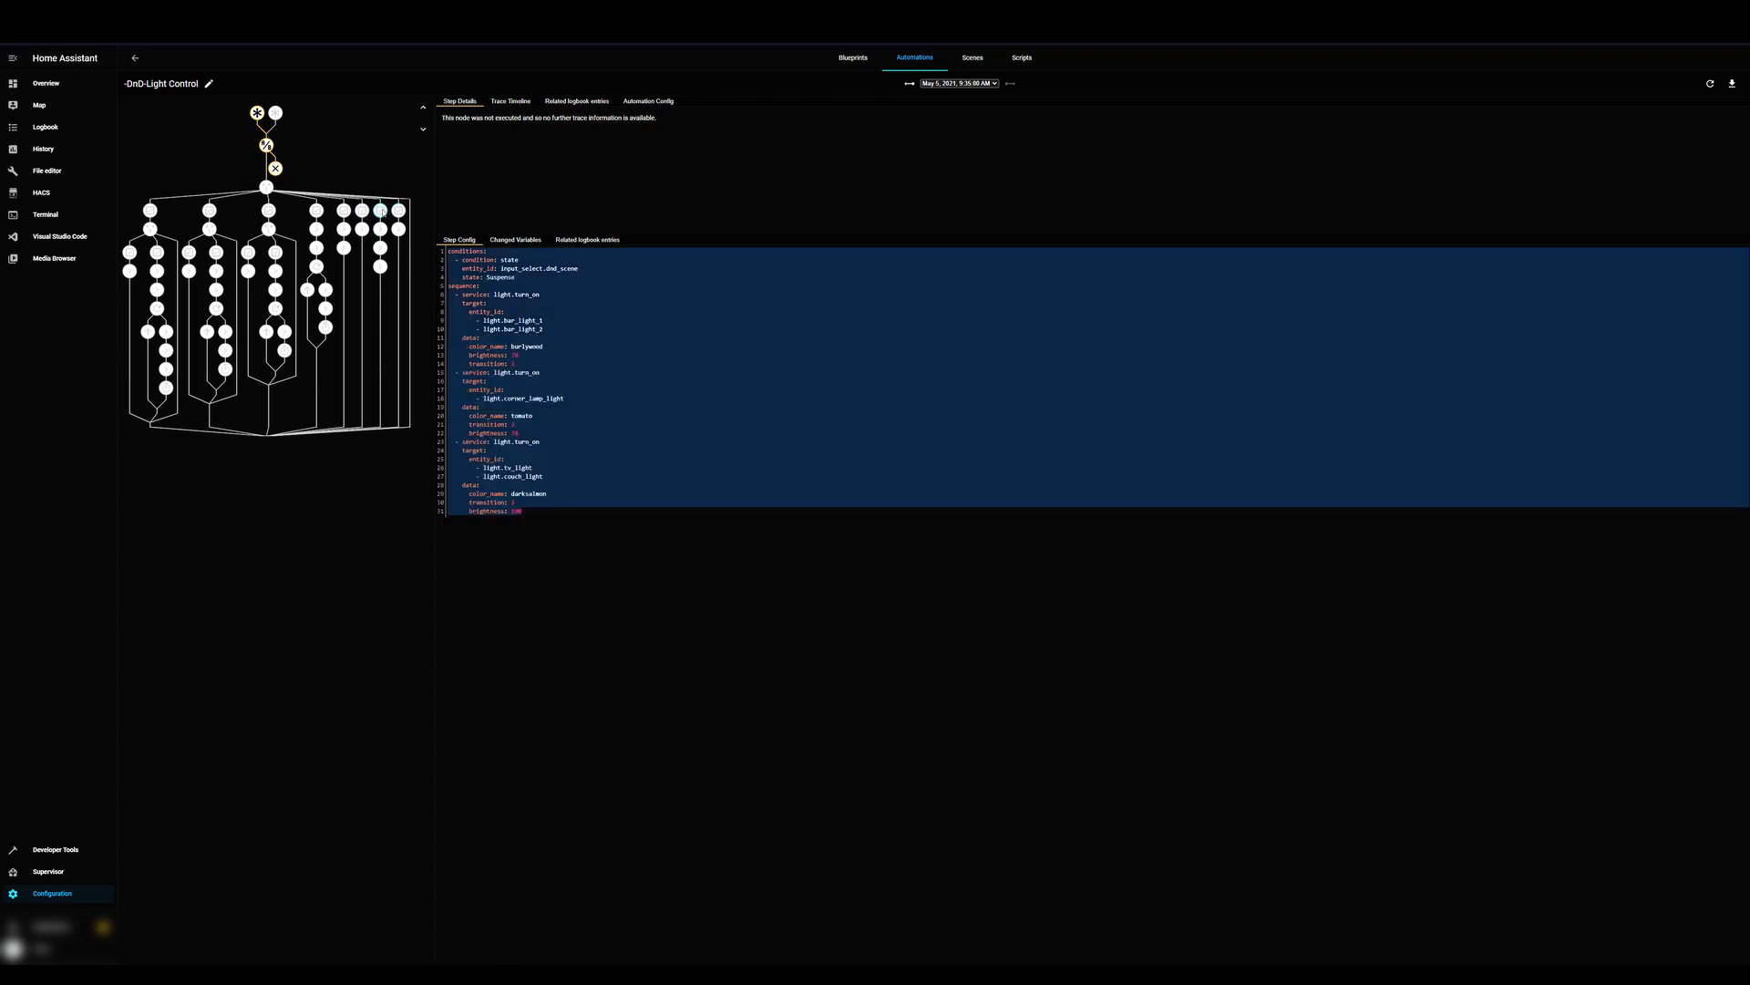
left_click(598, 312)
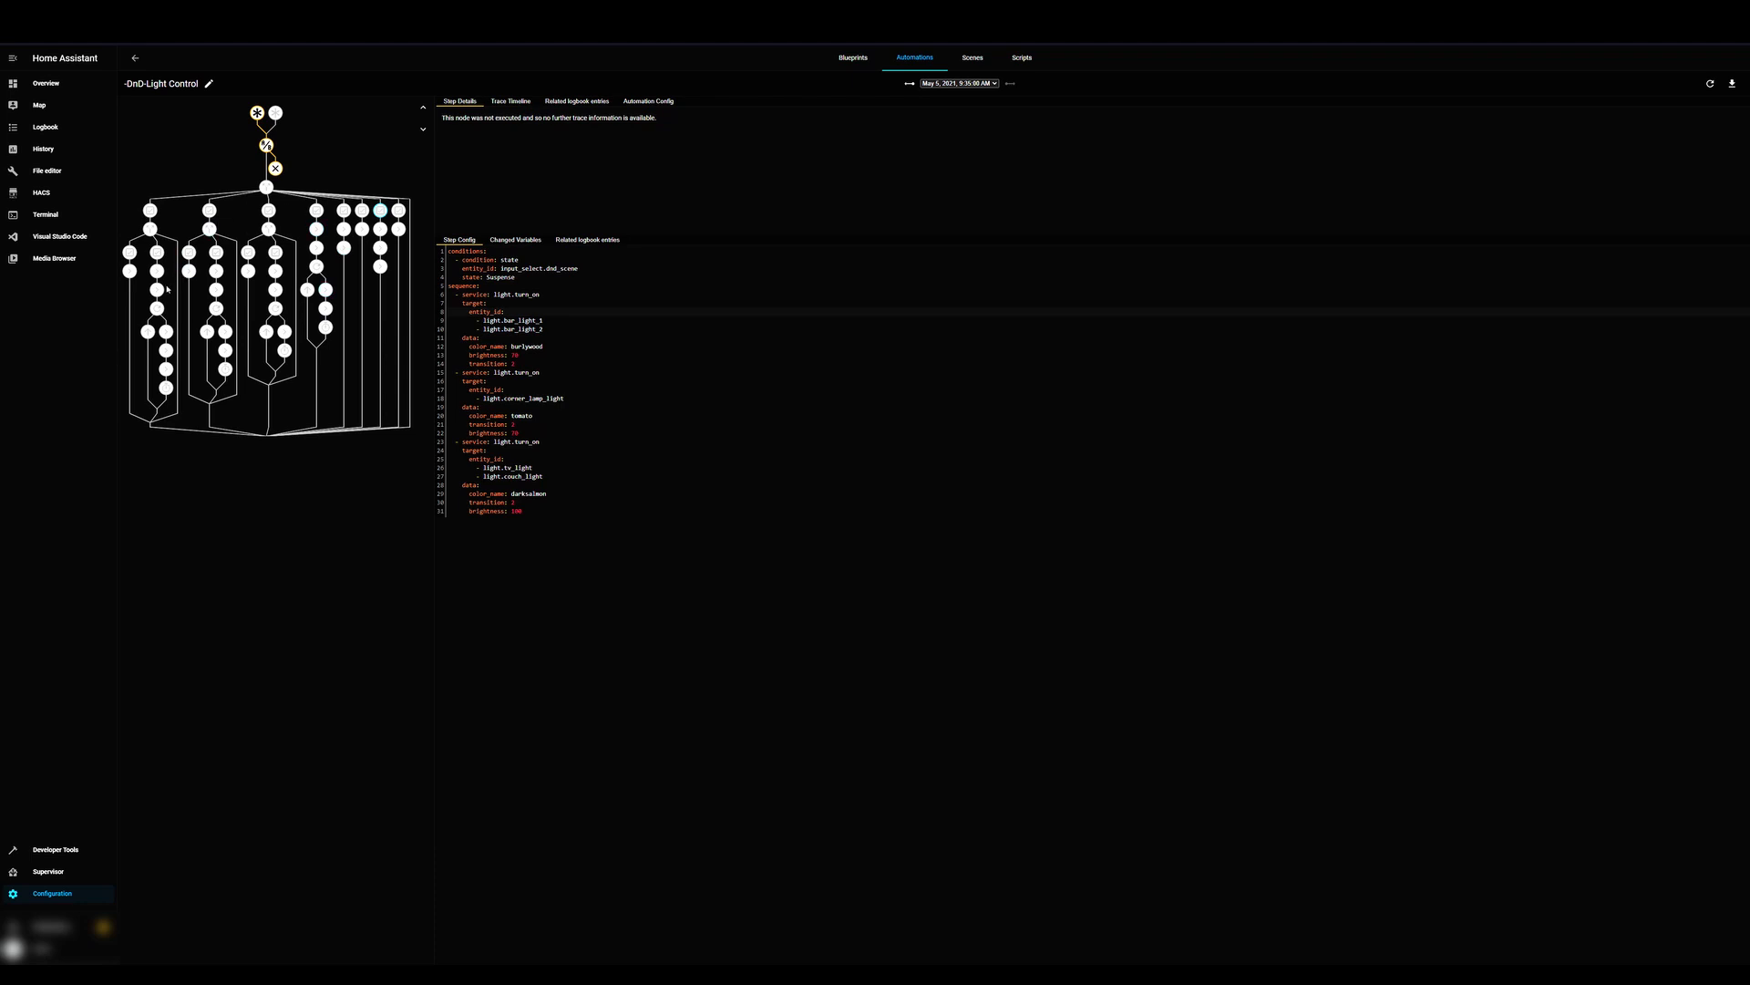
Step: Examine the Dungeon/Cave option's repeat loop, kitchen target and RGB colour, along with the Forest option's repeat loop
left_click(317, 267)
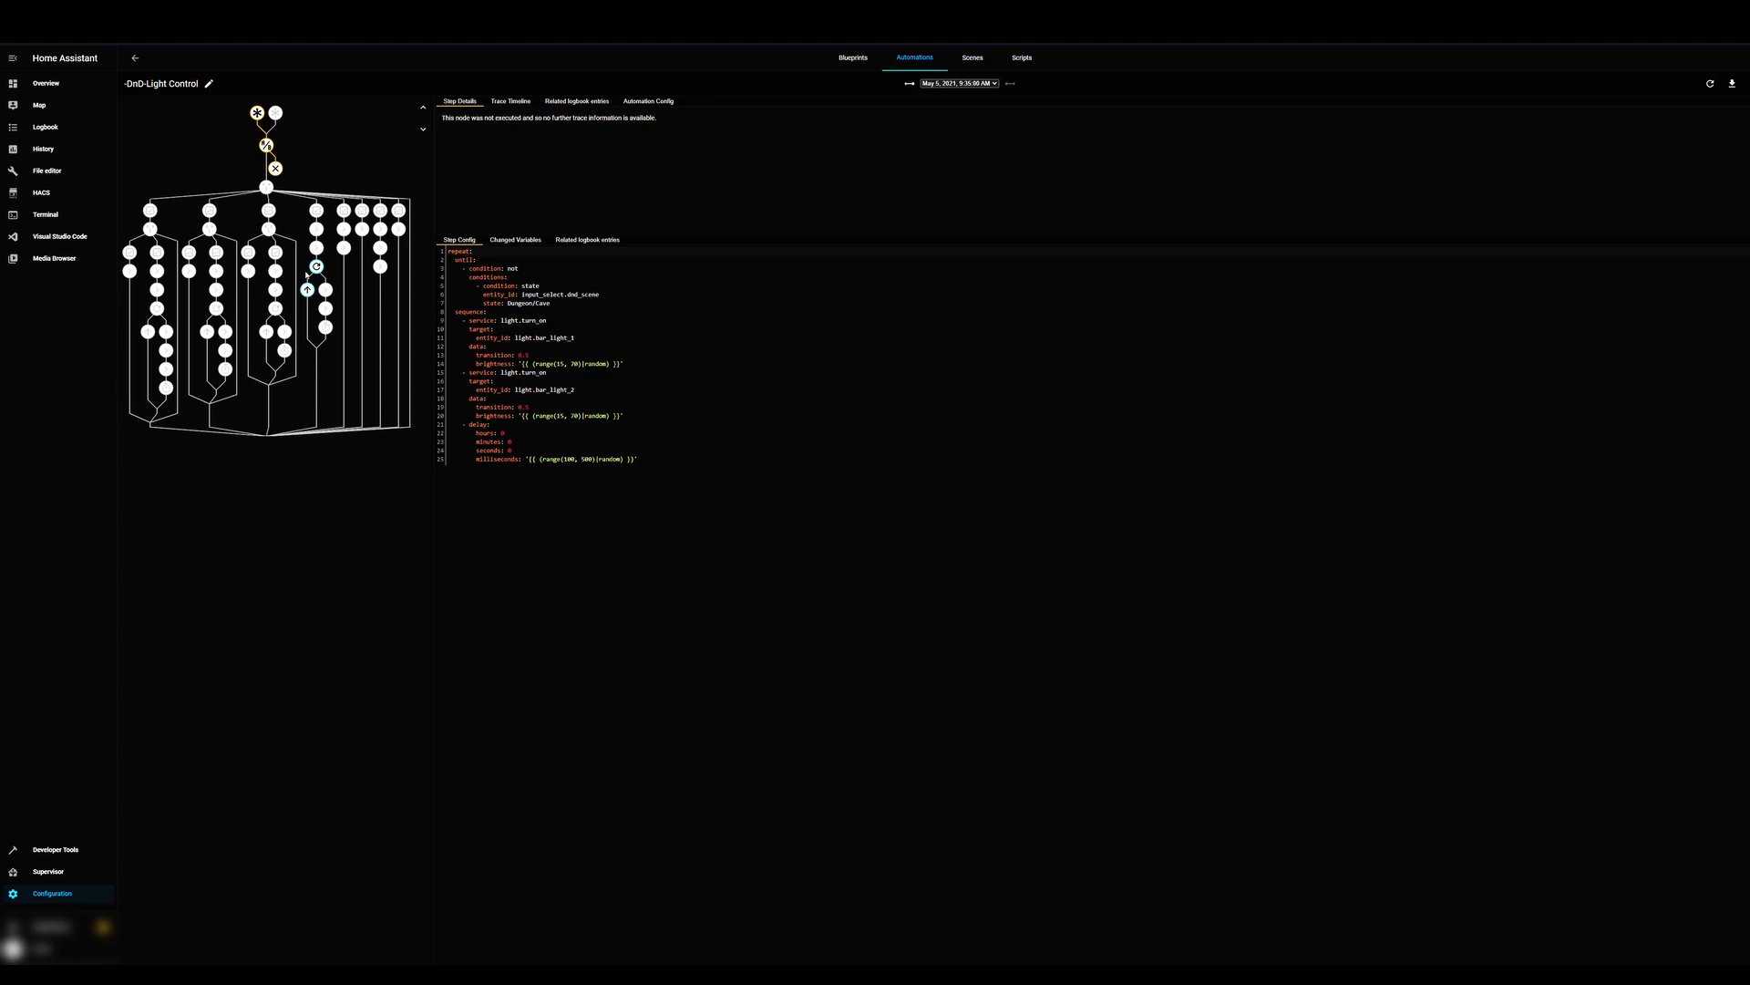
left_click(315, 212)
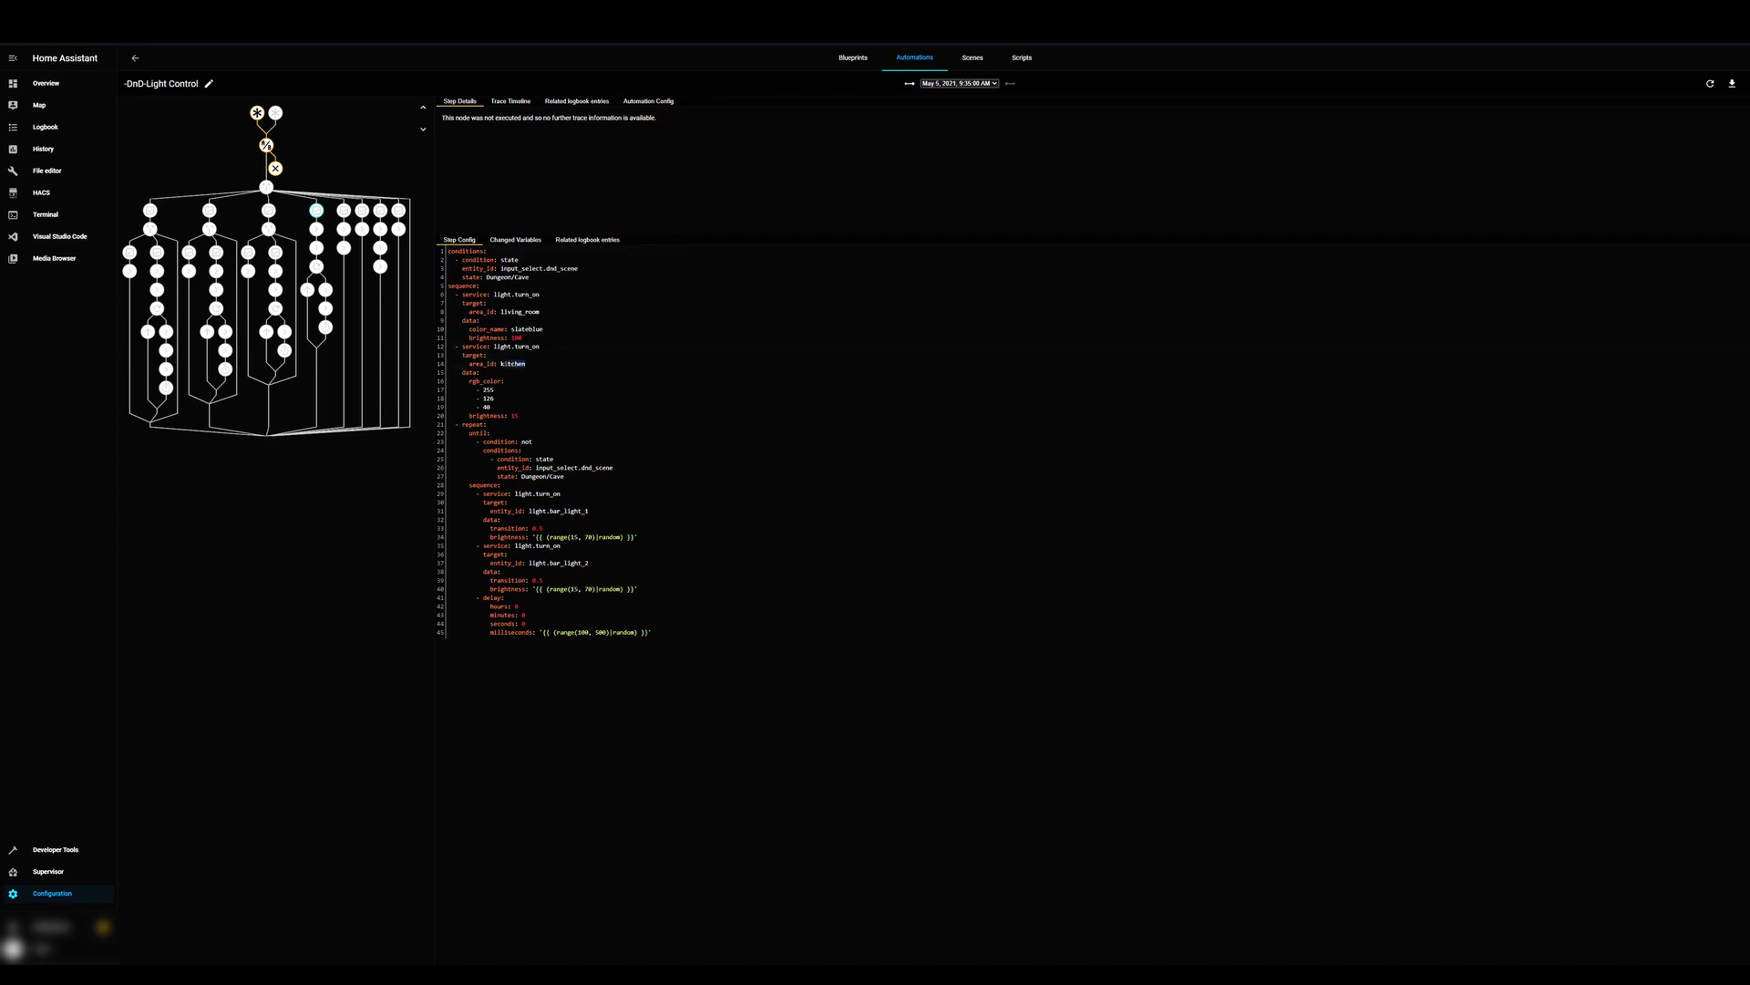
left_click(568, 362)
left_click_drag(494, 408, 477, 390)
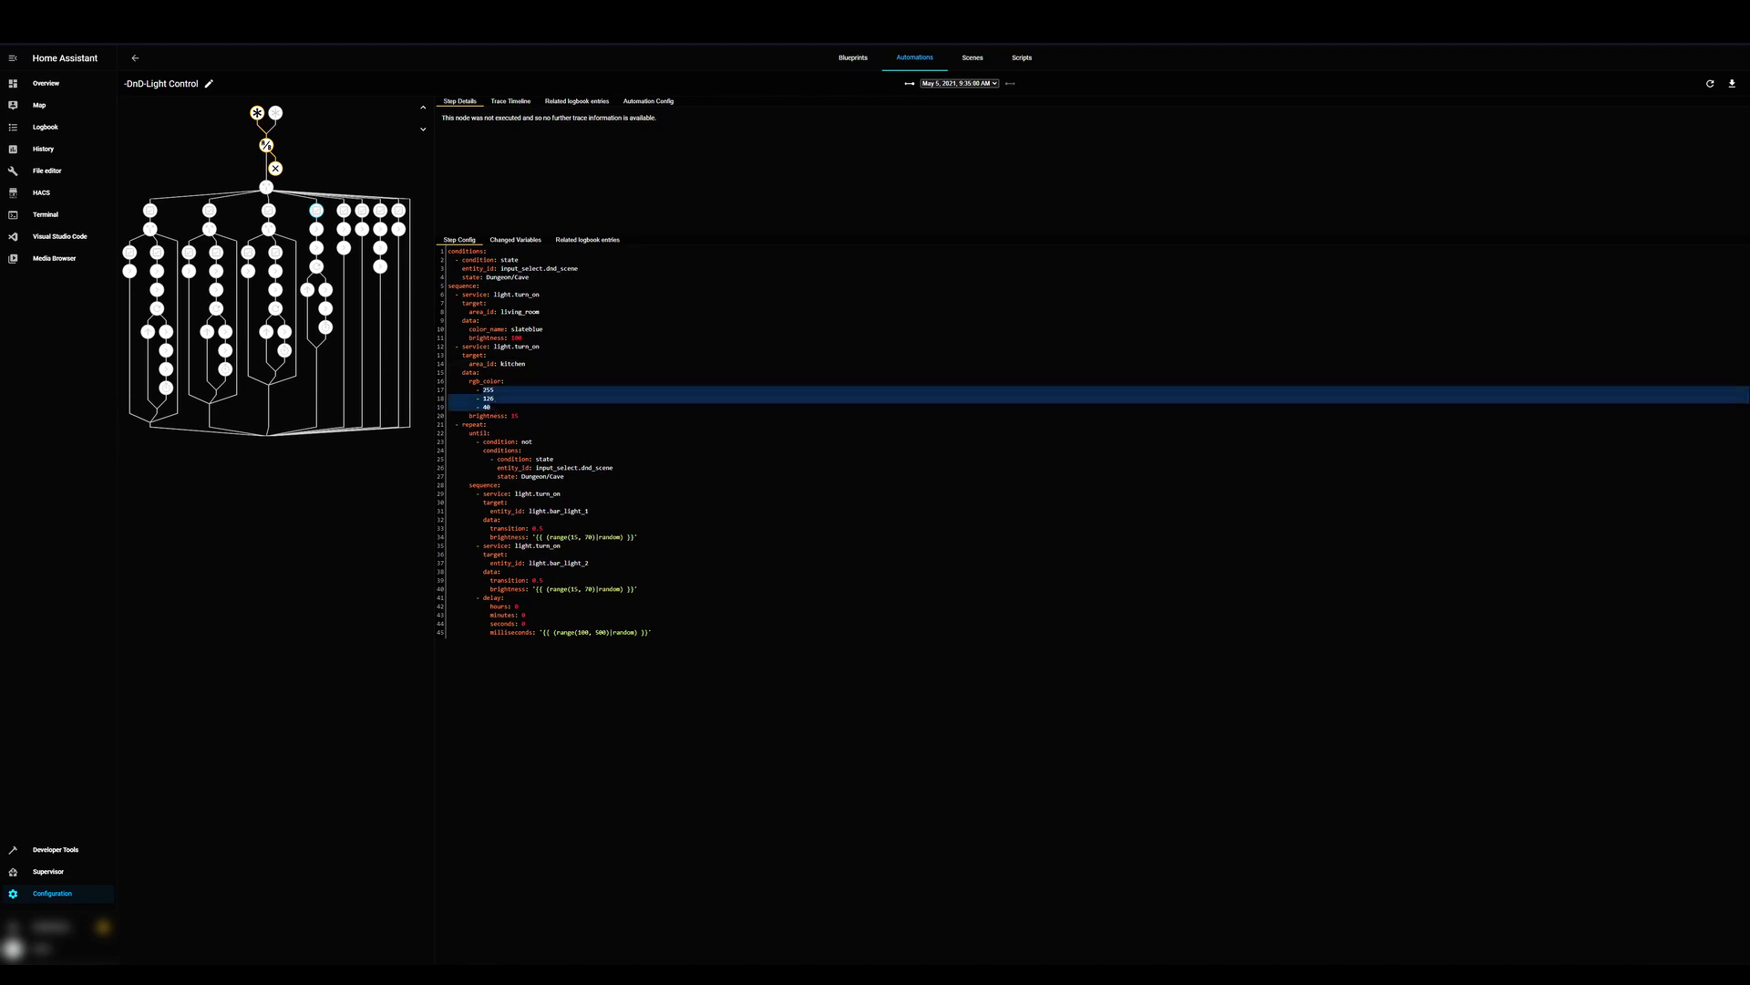
left_click(493, 405)
left_click_drag(493, 406, 477, 390)
left_click(516, 424)
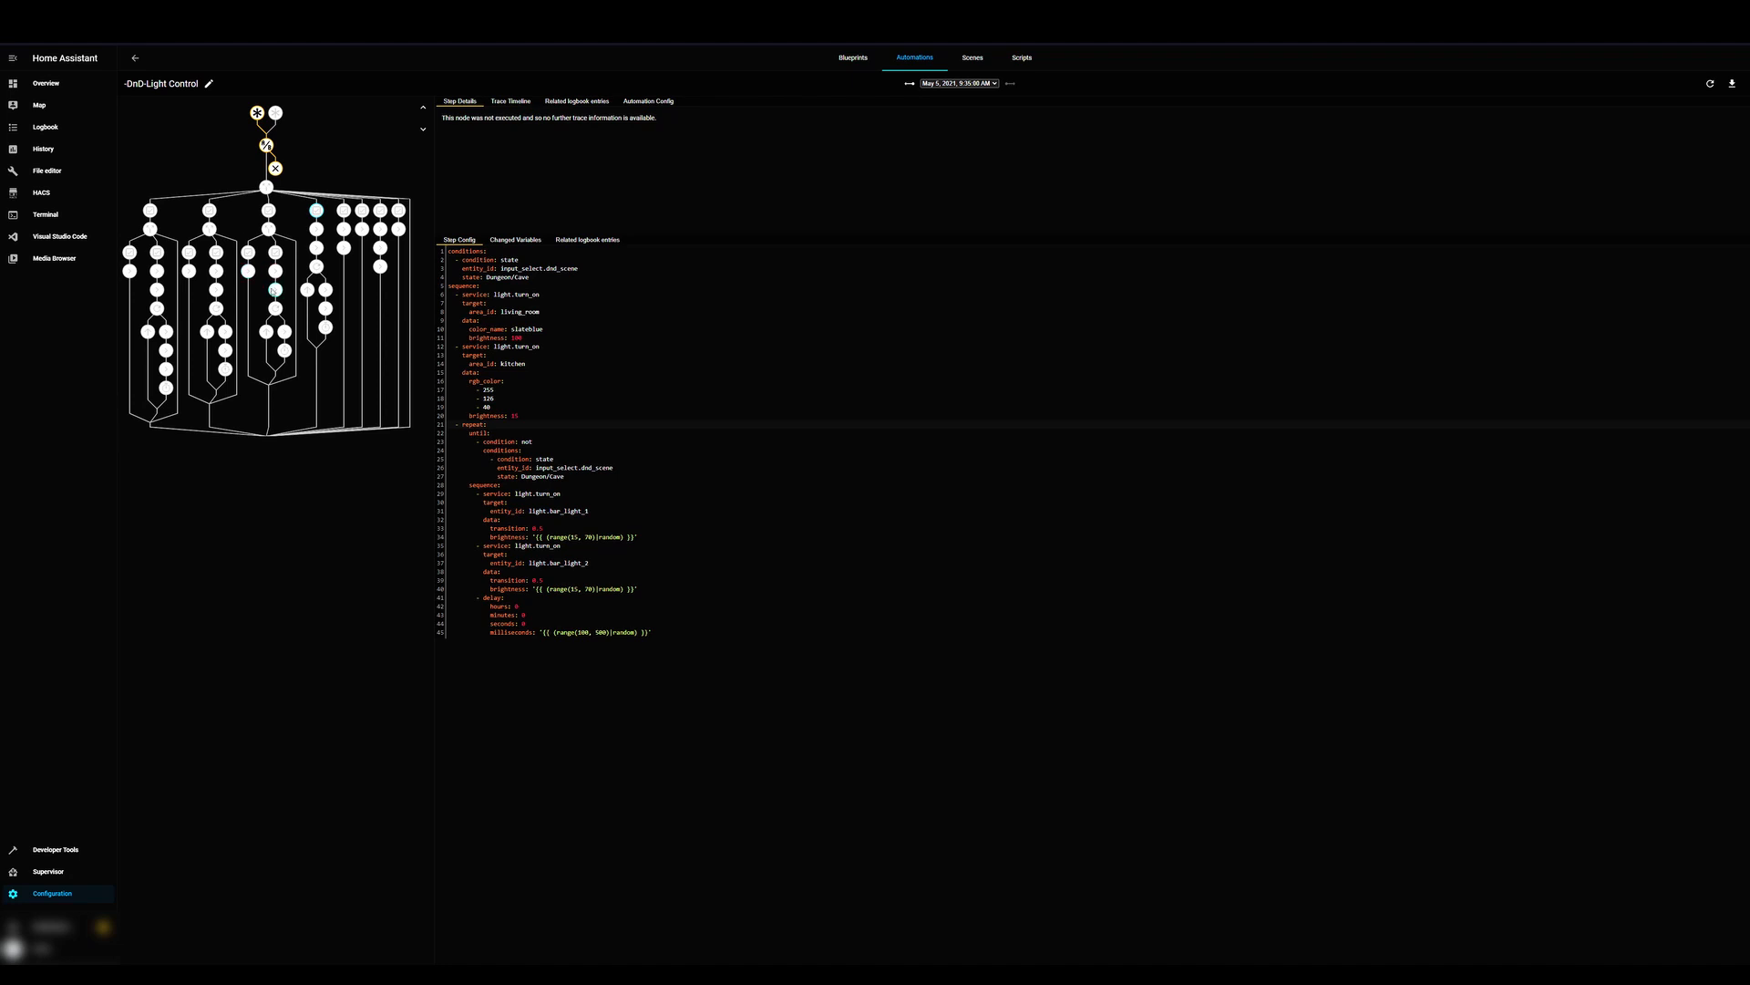
left_click(276, 309)
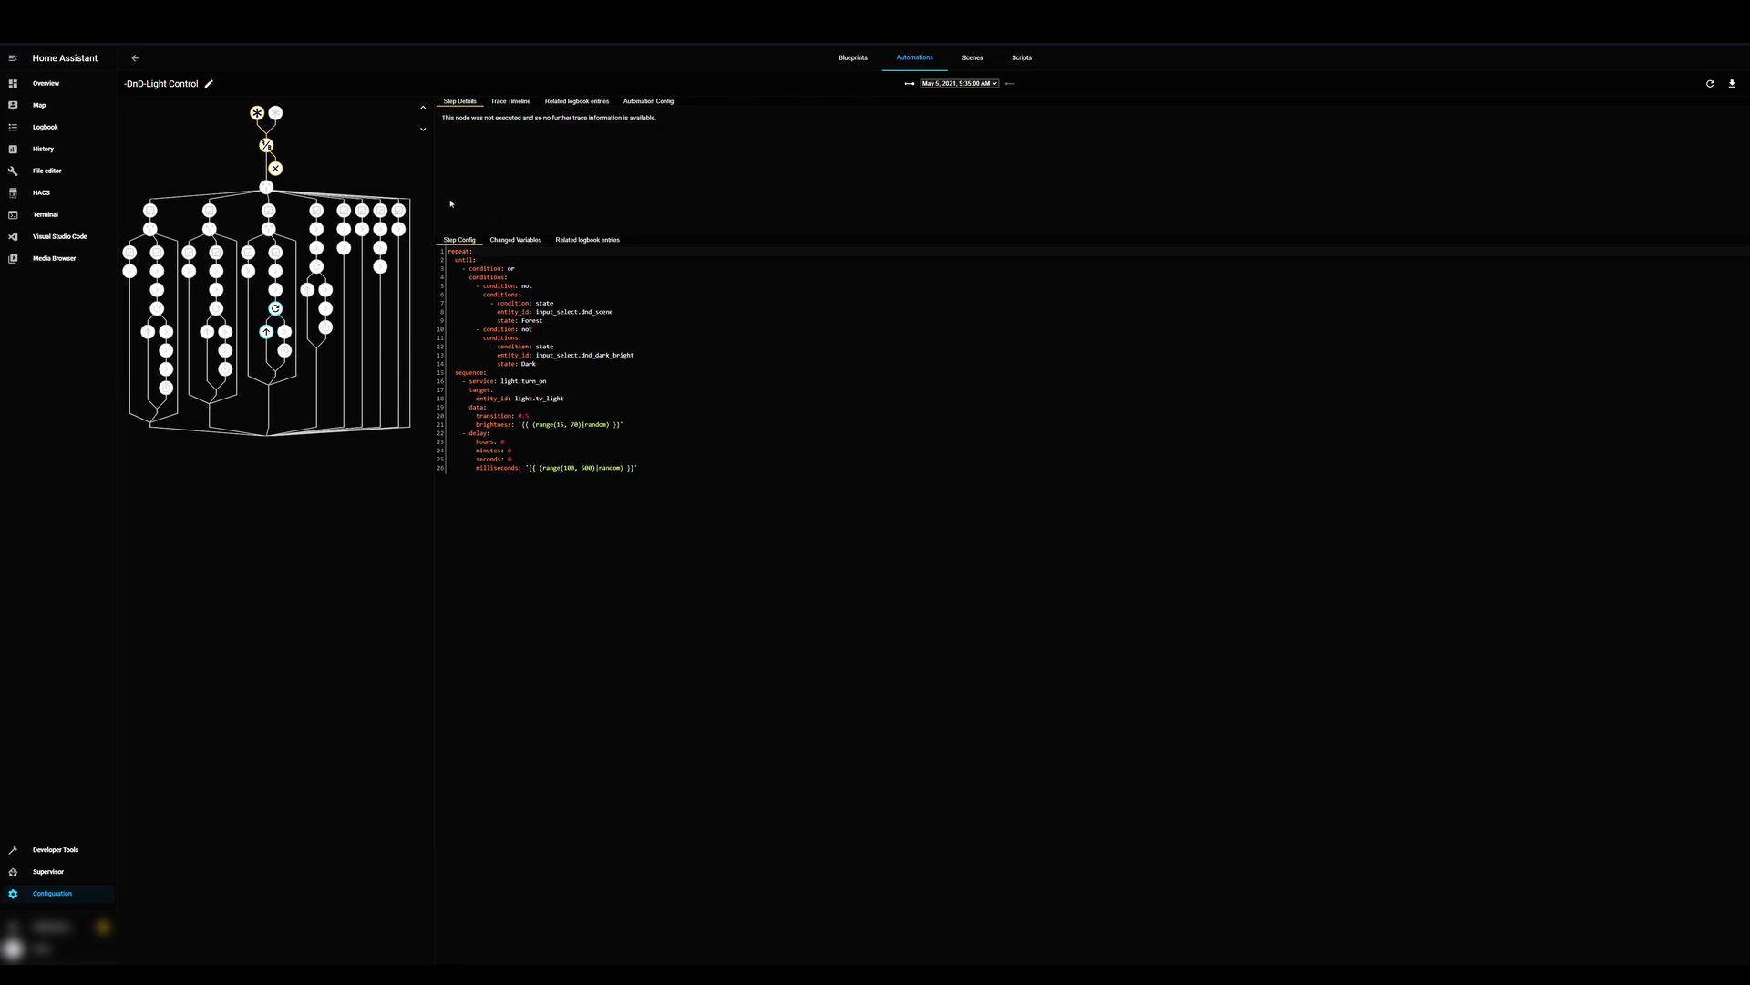
left_click(317, 266)
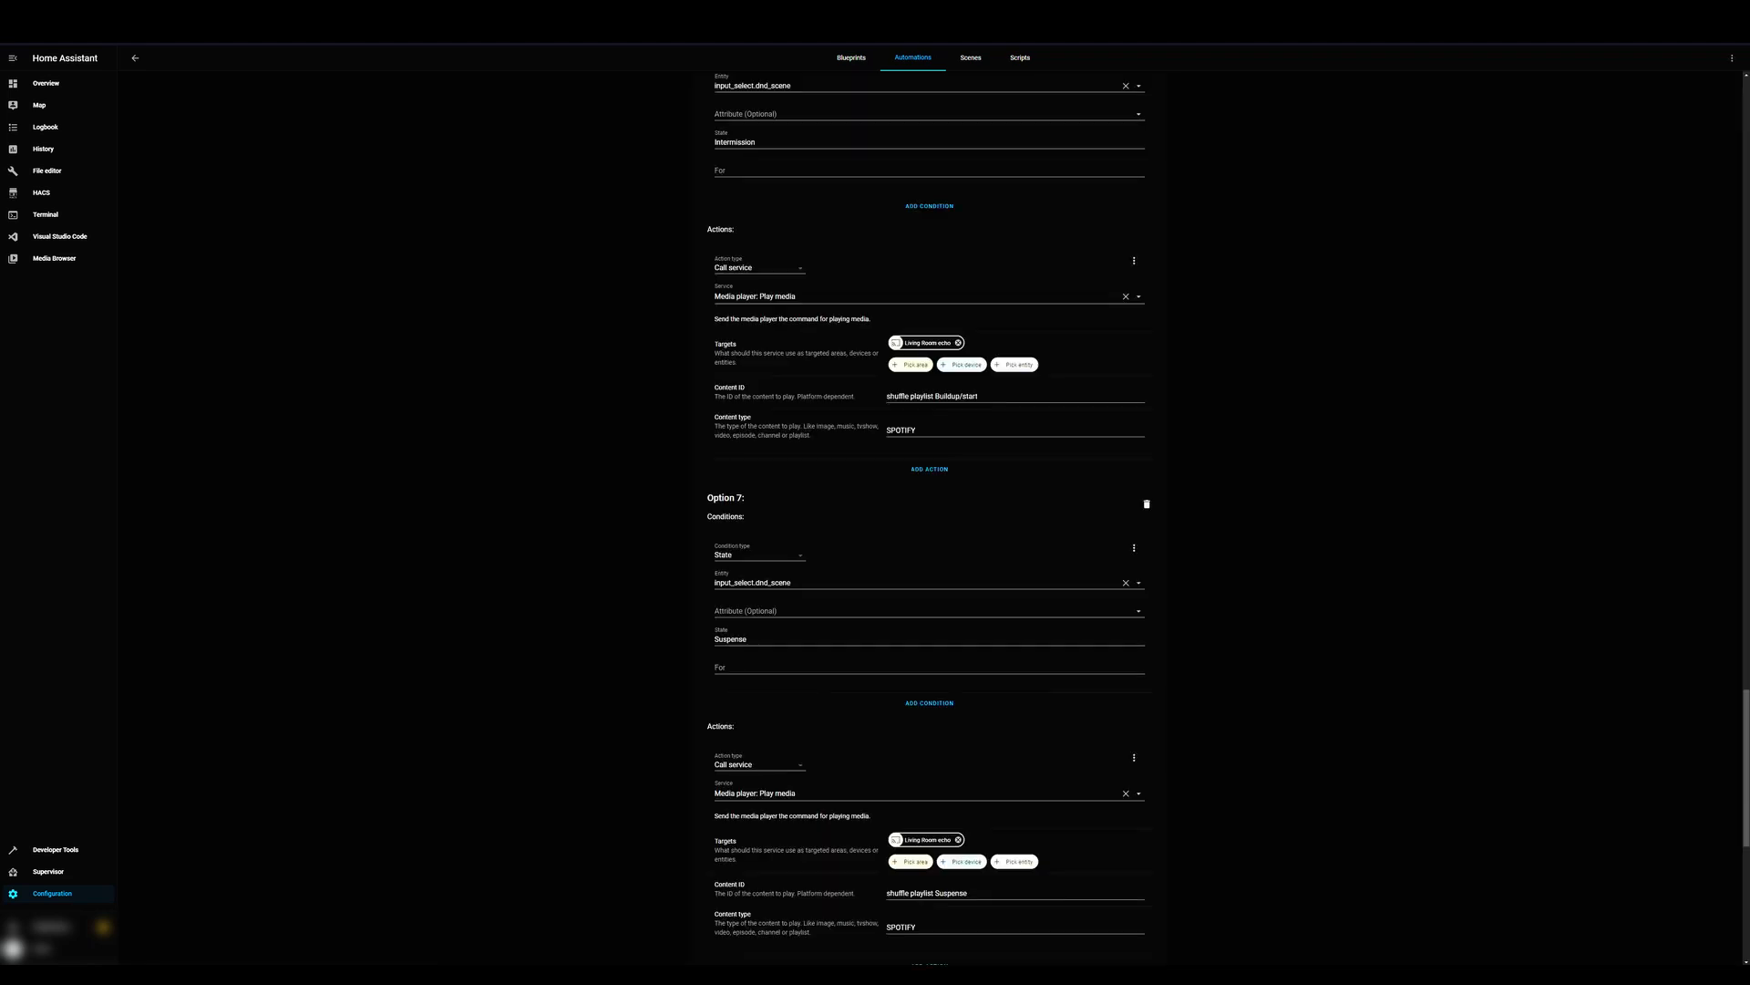
Step: Review the DnD-Music Control automation's trigger, condition and City option with its Spotify playlist action
scroll(596, 398, "down", 2)
scroll(583, 391, "up", 9)
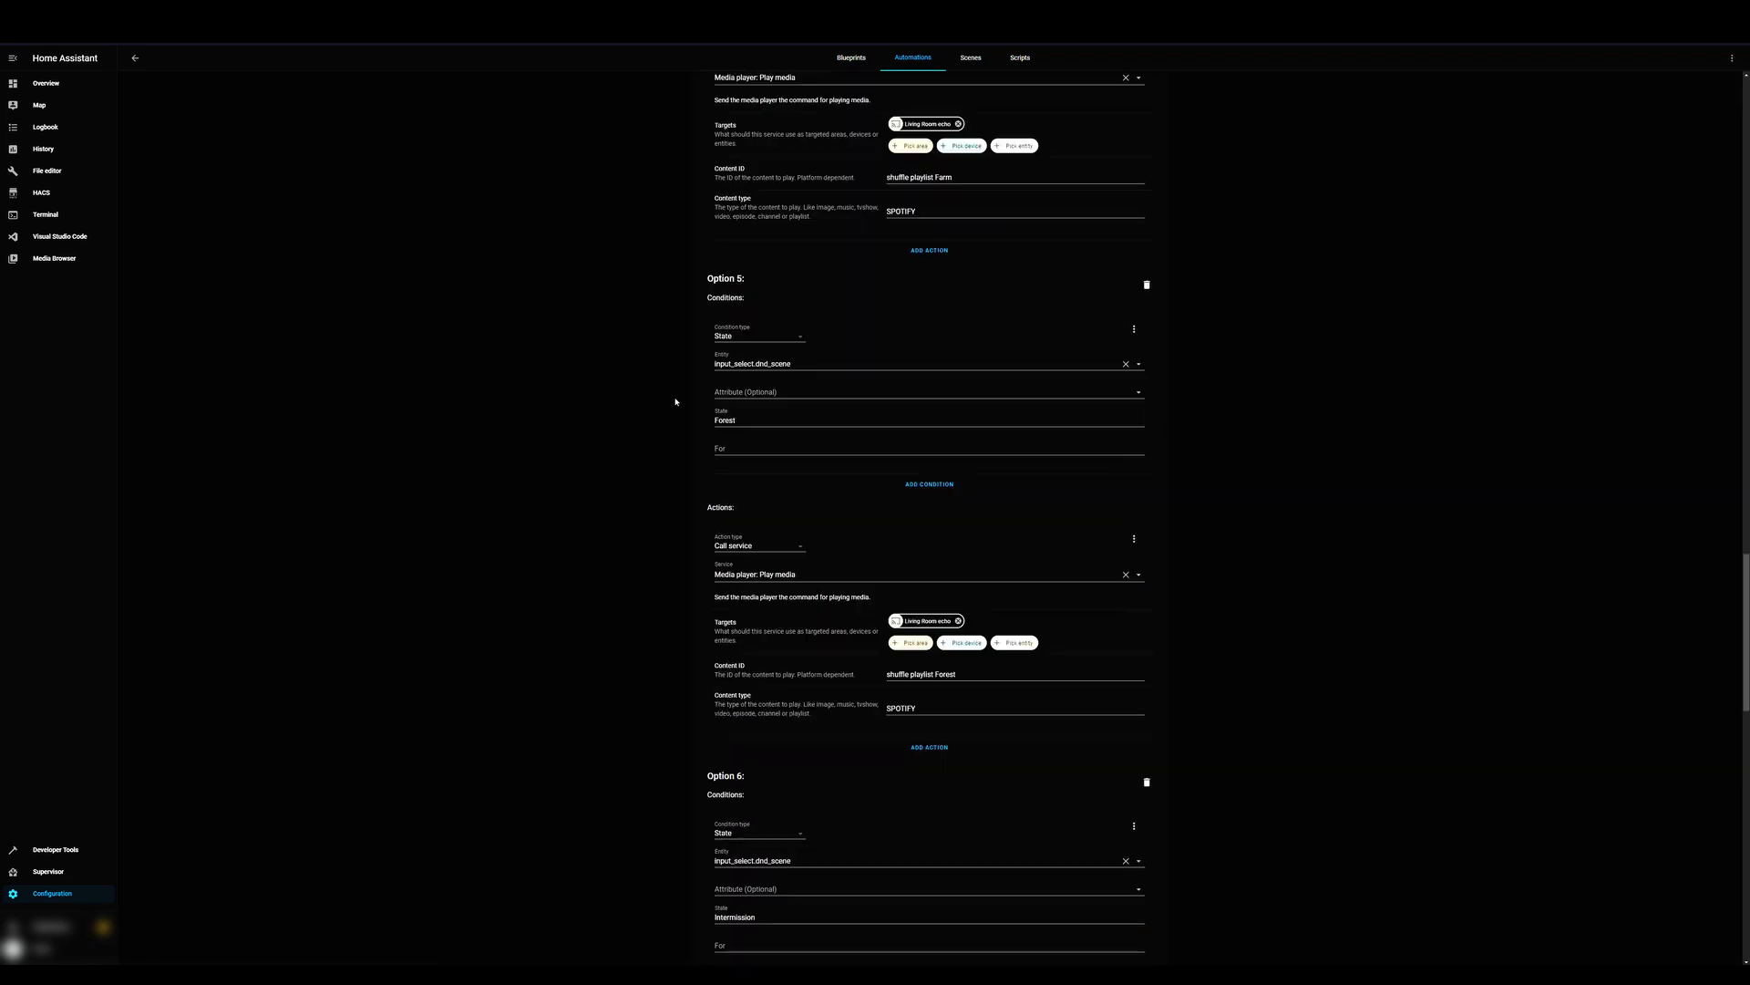
left_click_drag(1747, 576, 1736, 166)
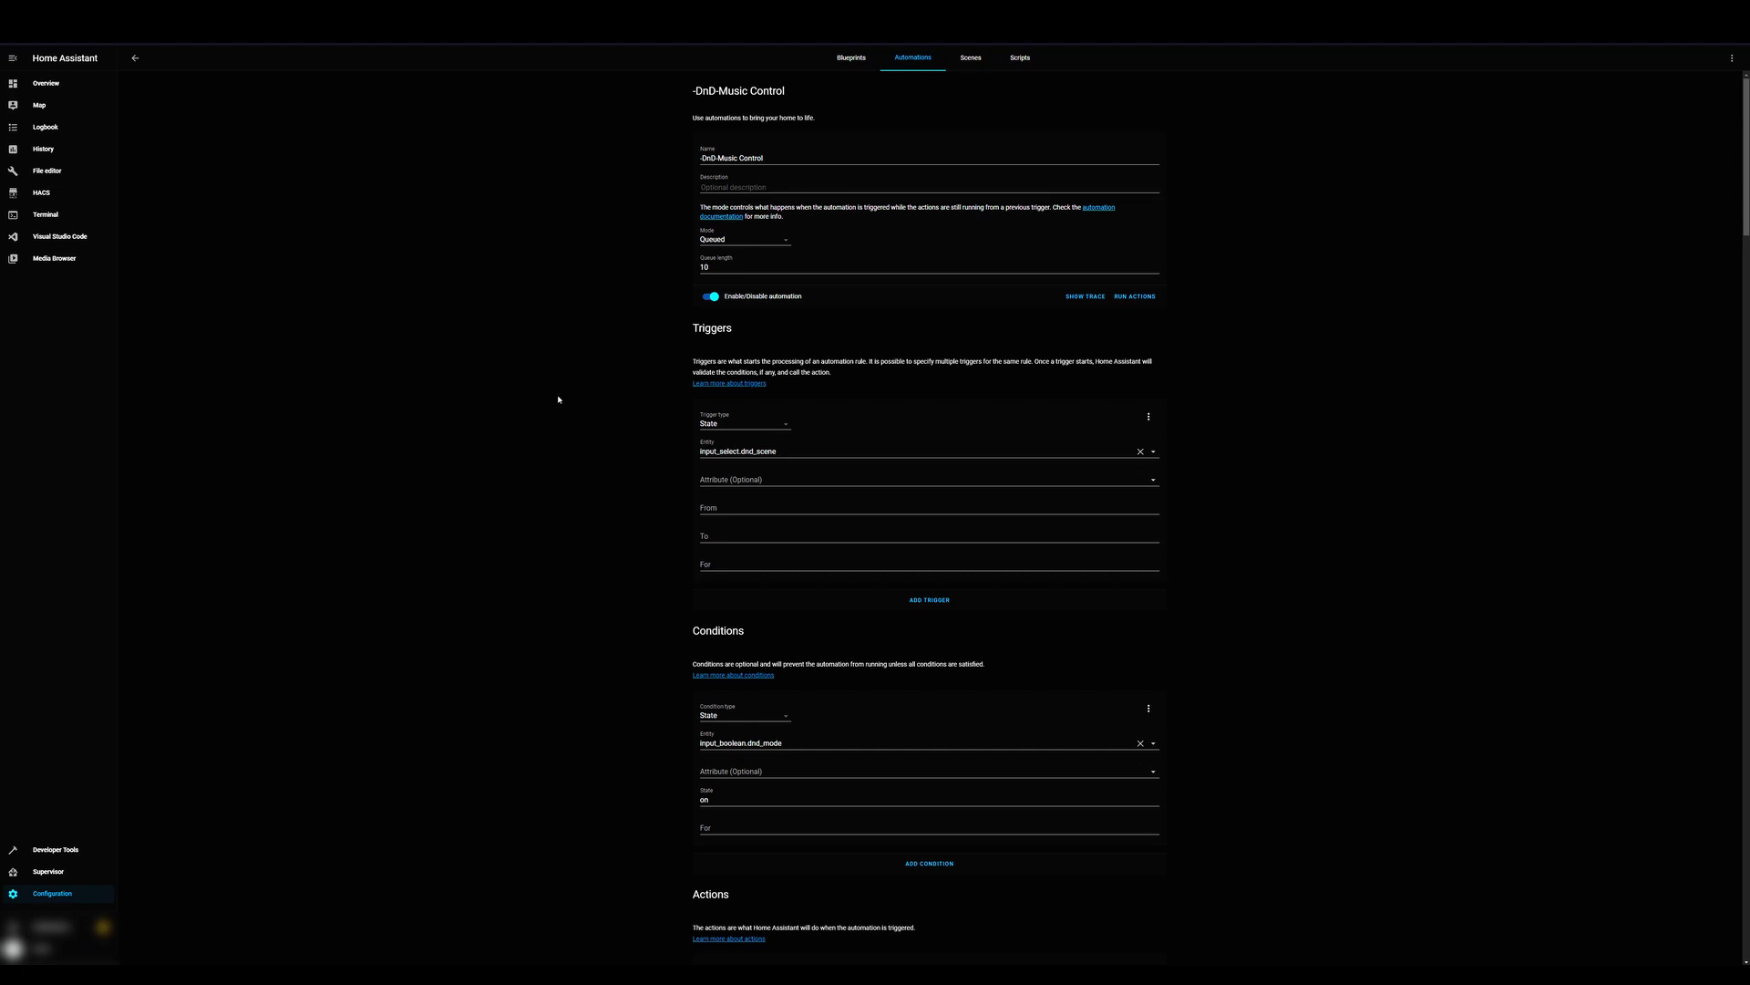
scroll(558, 400, "down", 3)
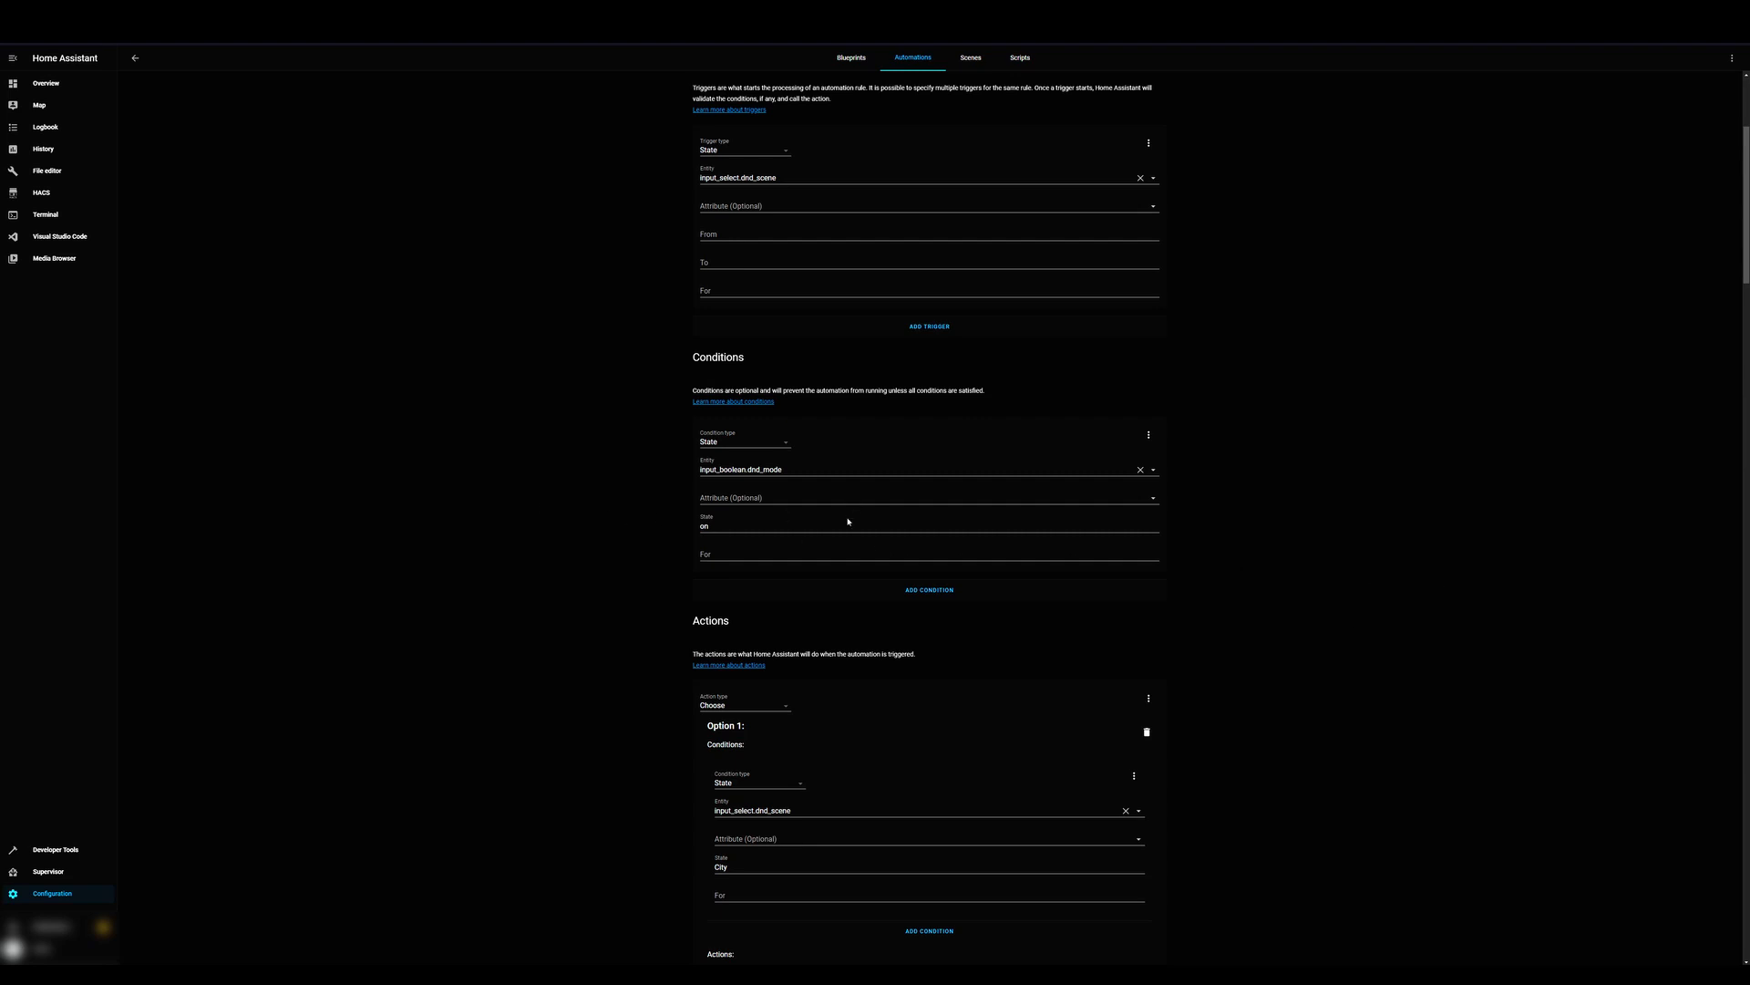
scroll(651, 508, "down", 4)
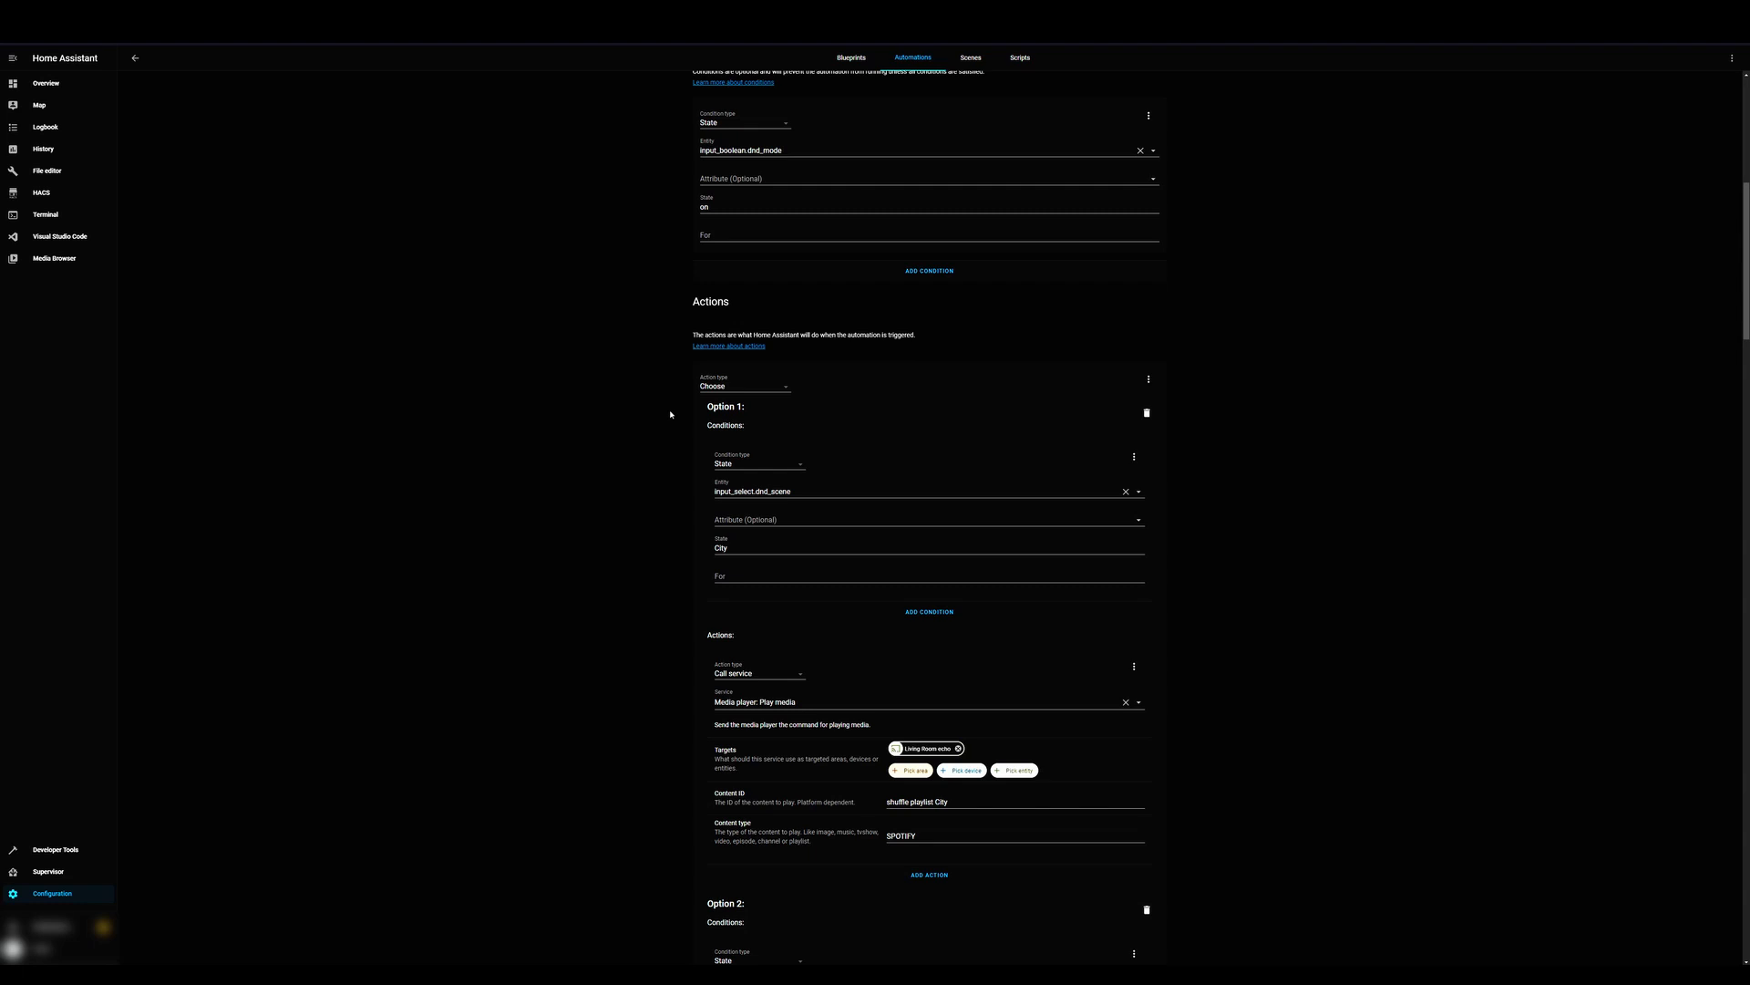
scroll(1031, 347, "down", 1)
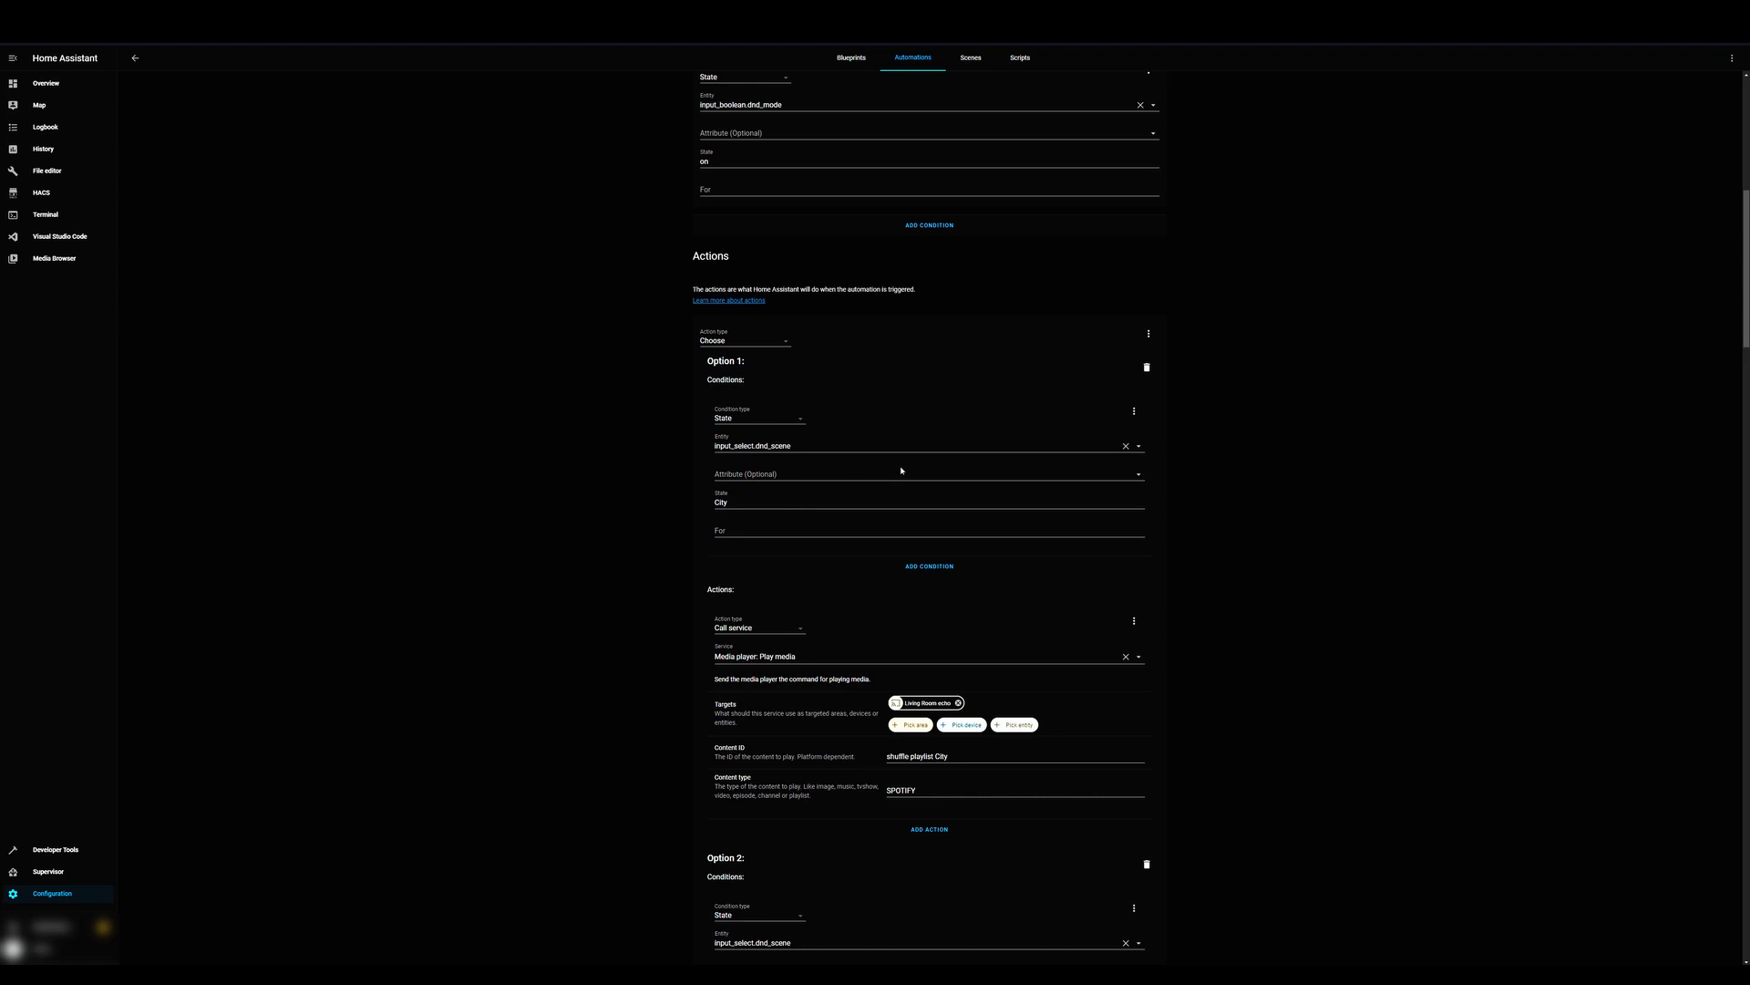
scroll(901, 471, "down", 2)
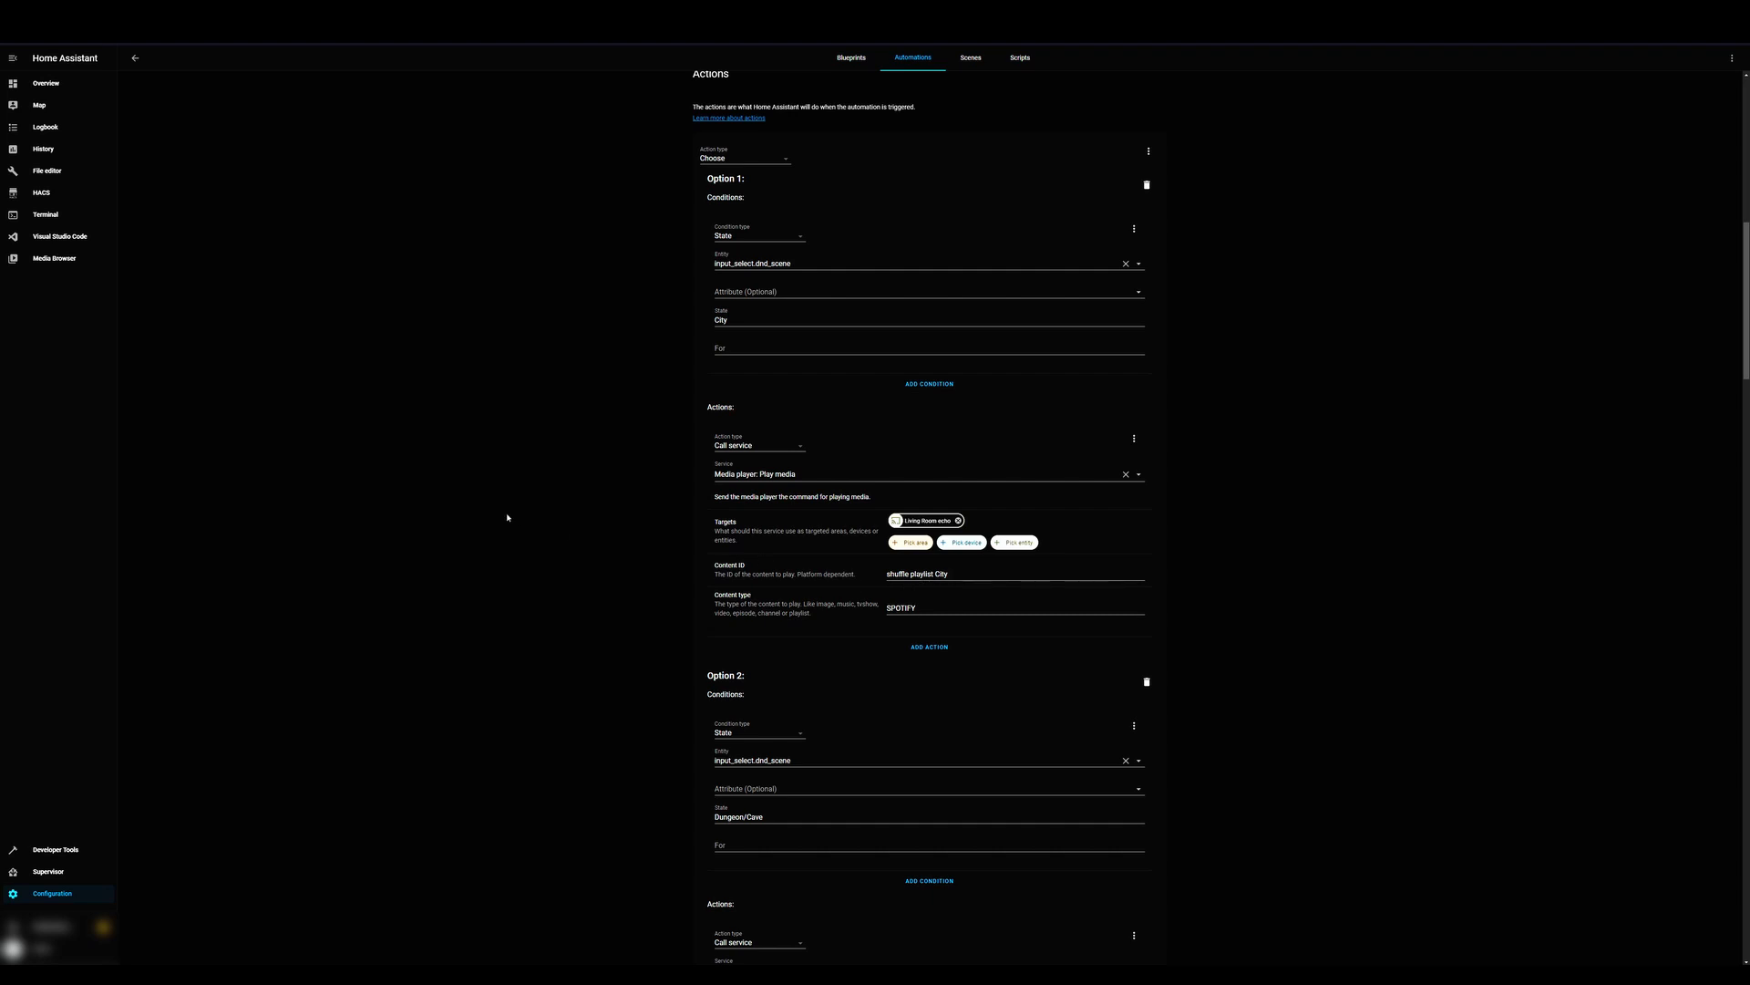
Step: Look through the media player actions and playlists of the Dungeon/Cave, Encounter, Farm, Forest and Intermission music options
scroll(937, 413, "down", 6)
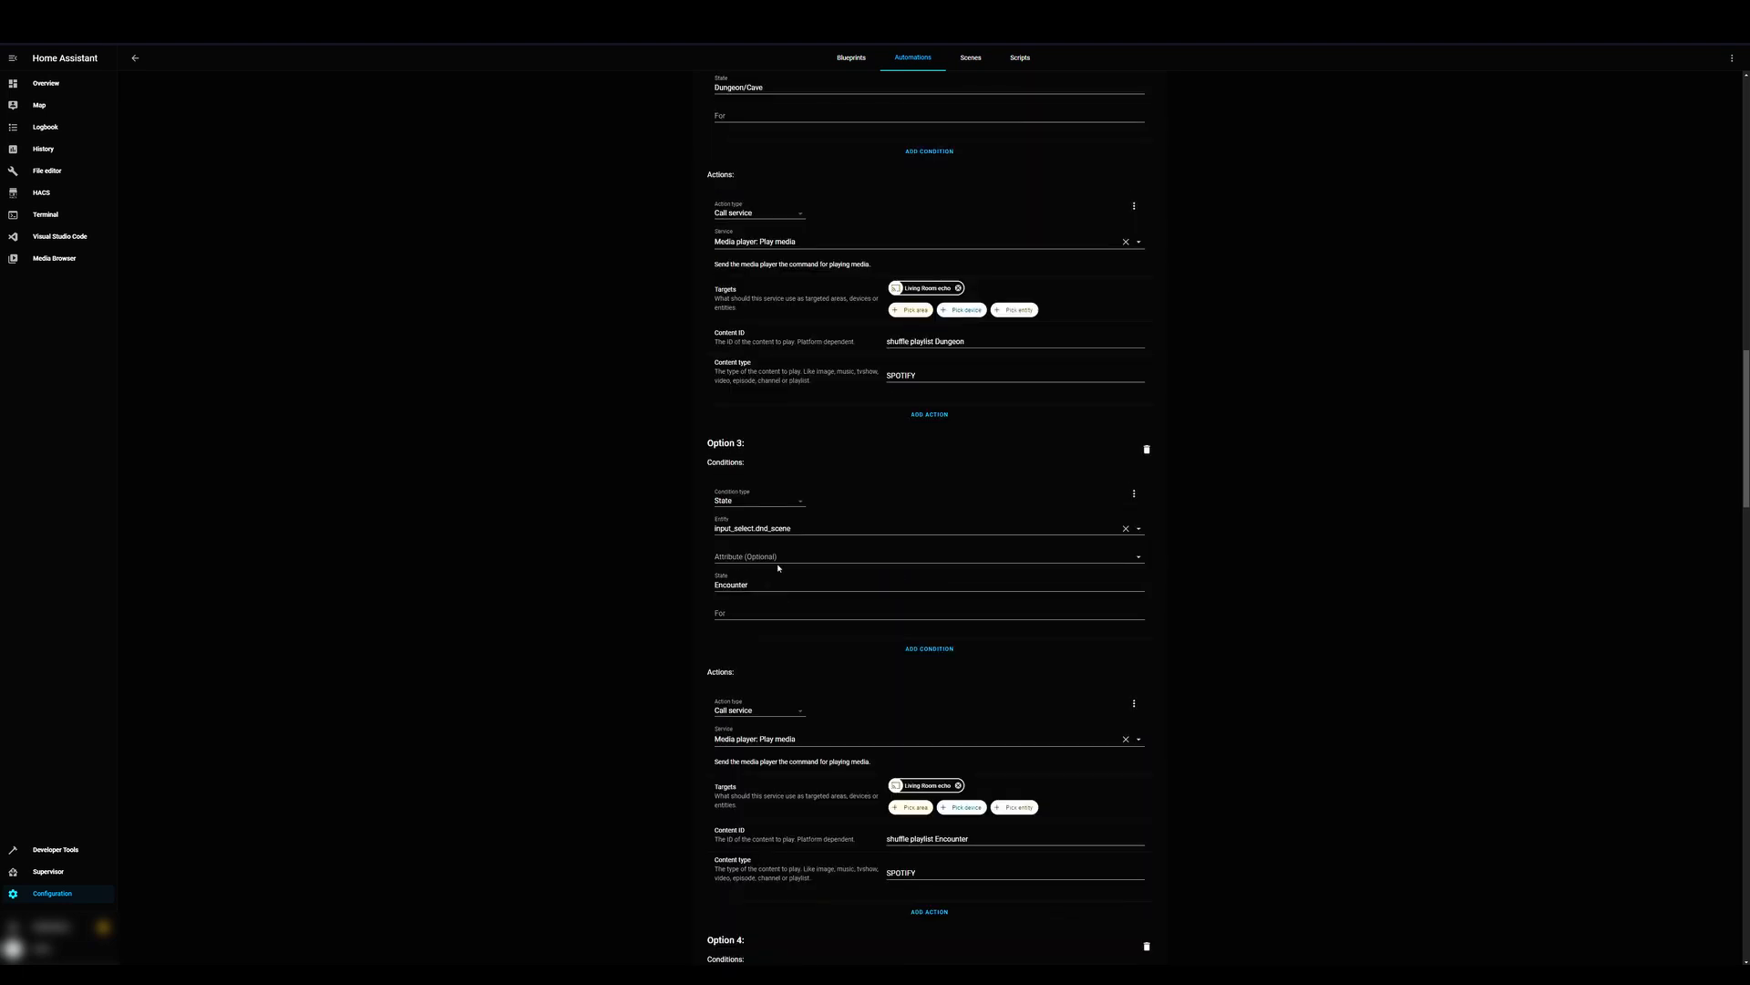
scroll(778, 567, "down", 6)
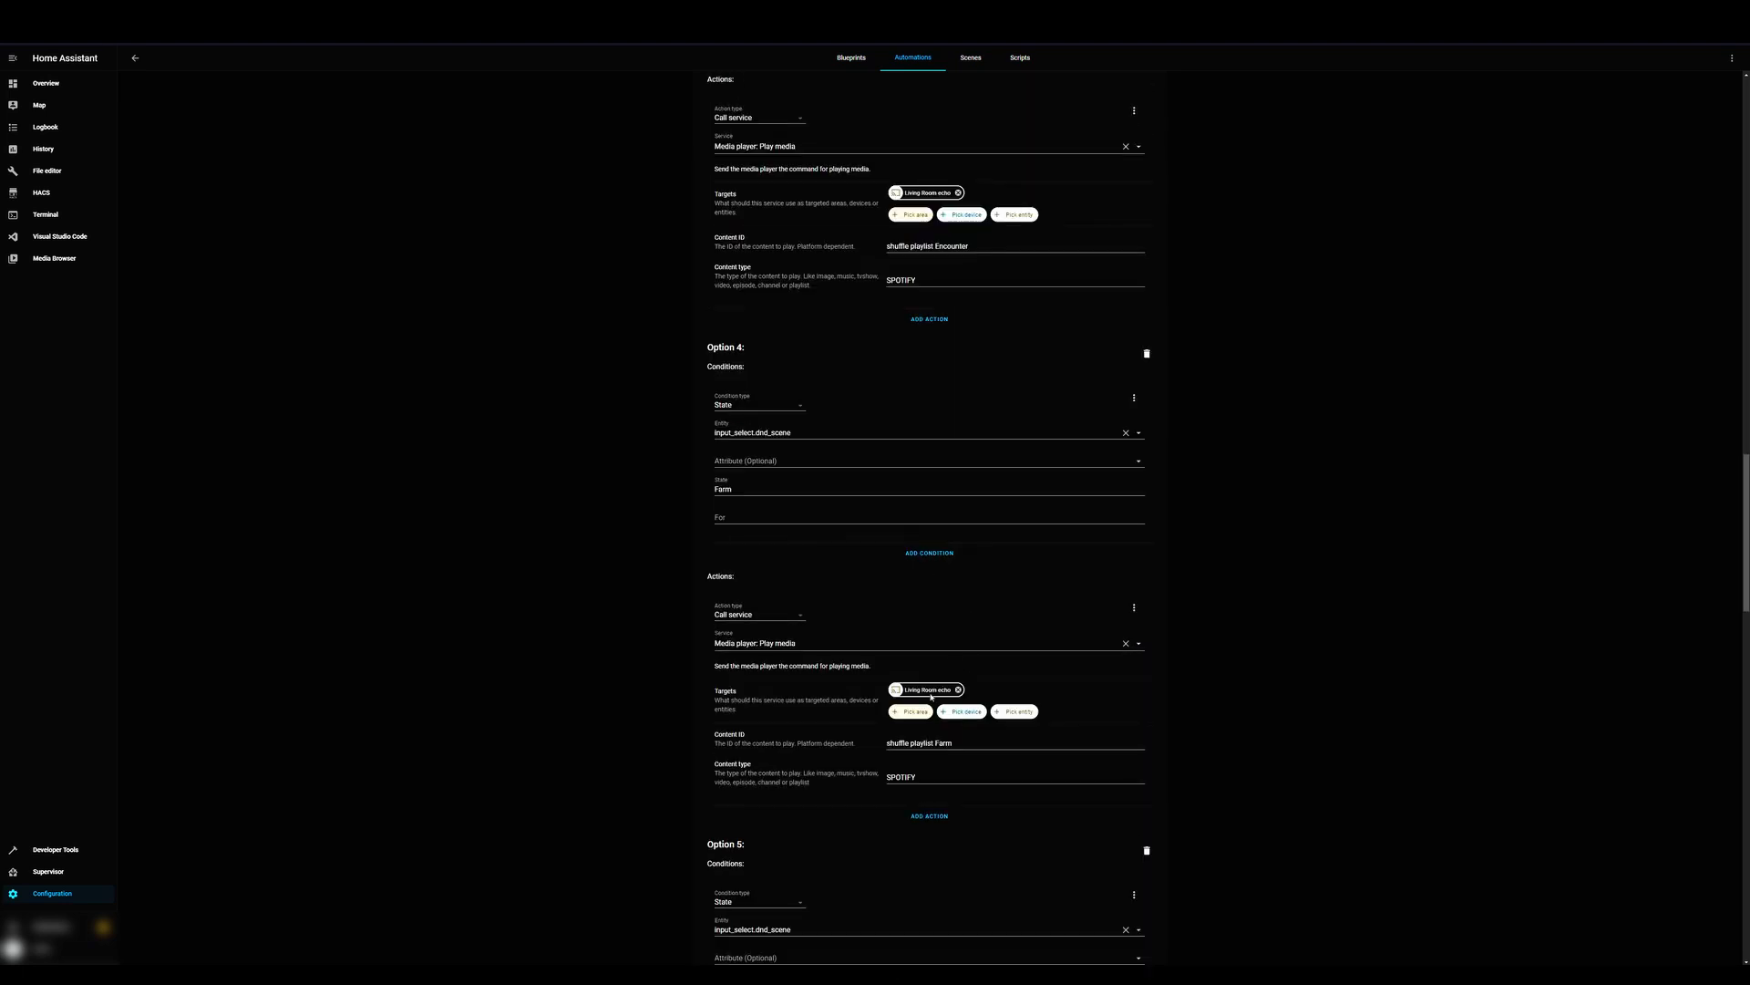
scroll(949, 617, "down", 1)
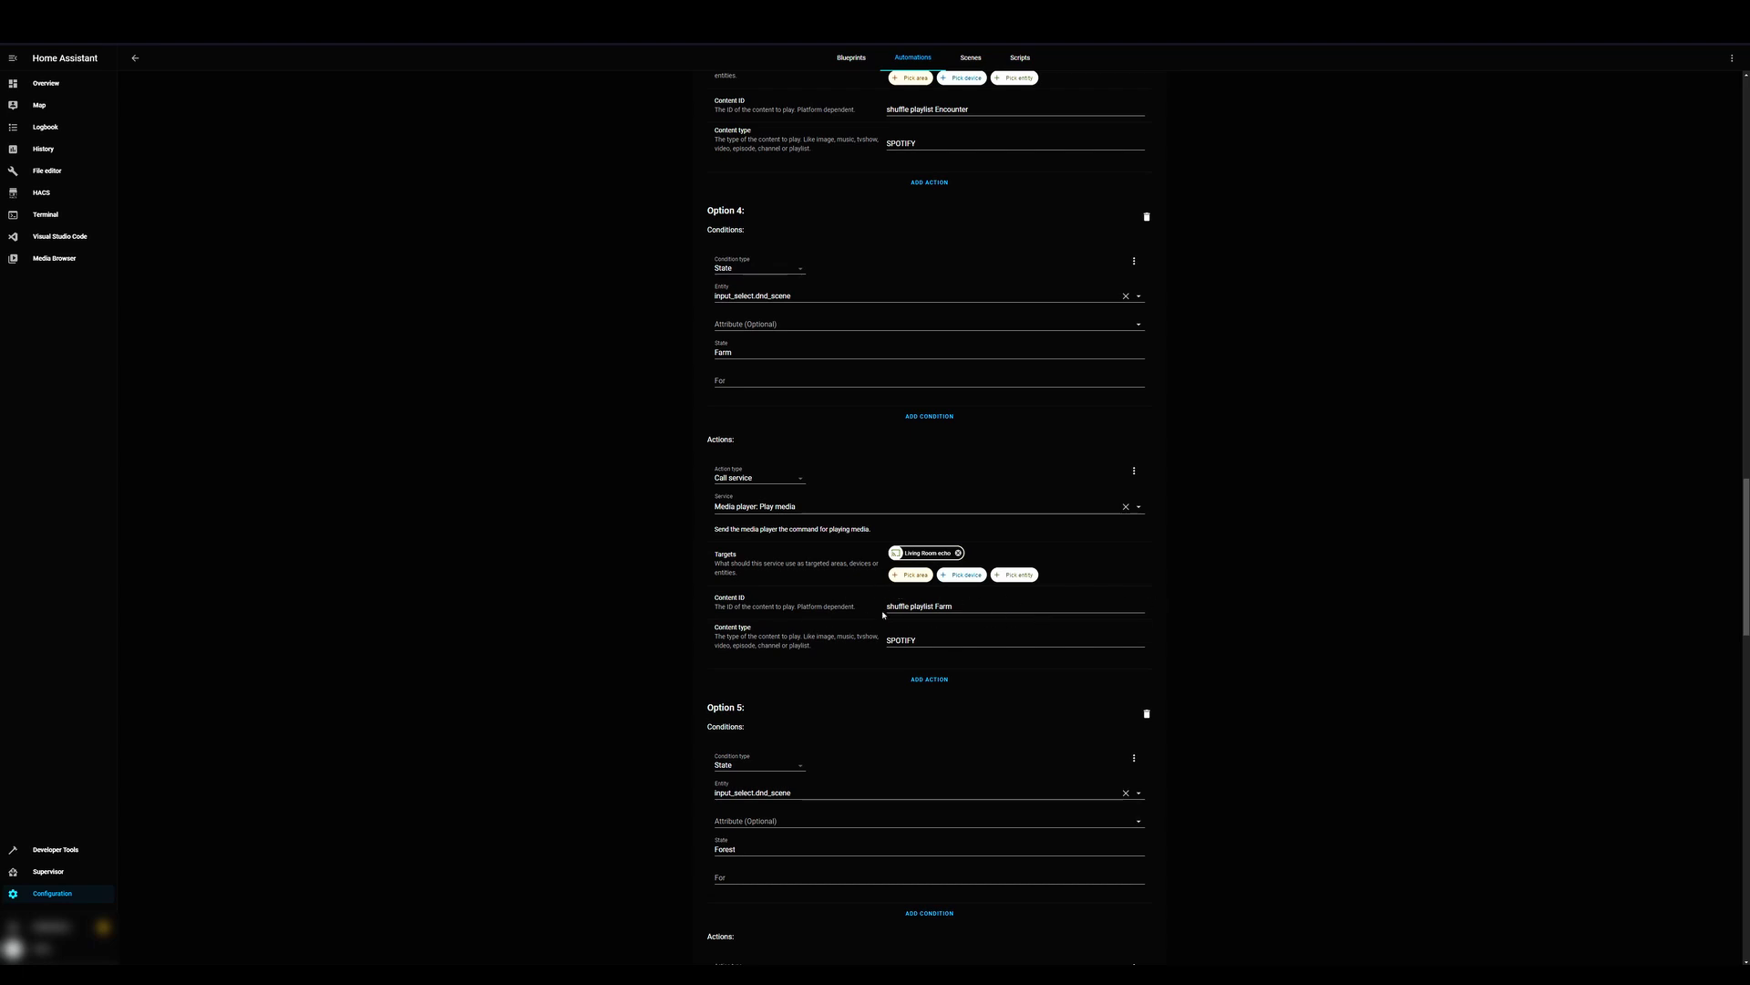
scroll(882, 602, "down", 3)
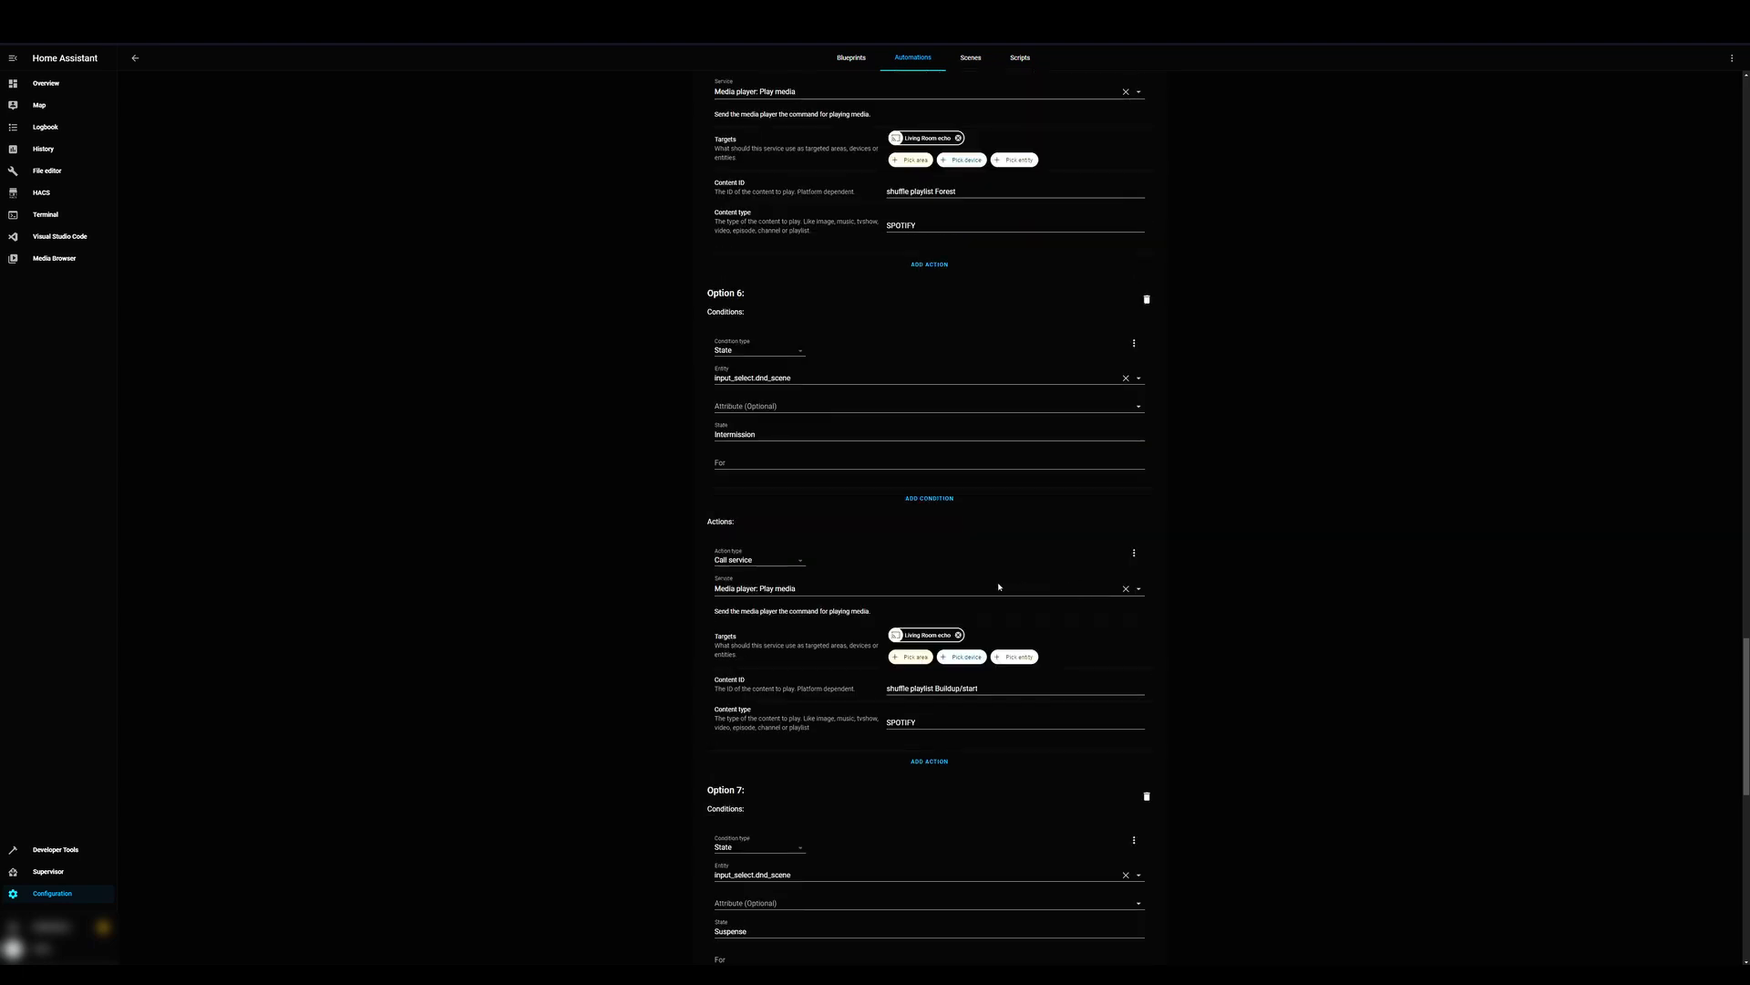
scroll(935, 612, "up", 6)
scroll(935, 612, "up", 10)
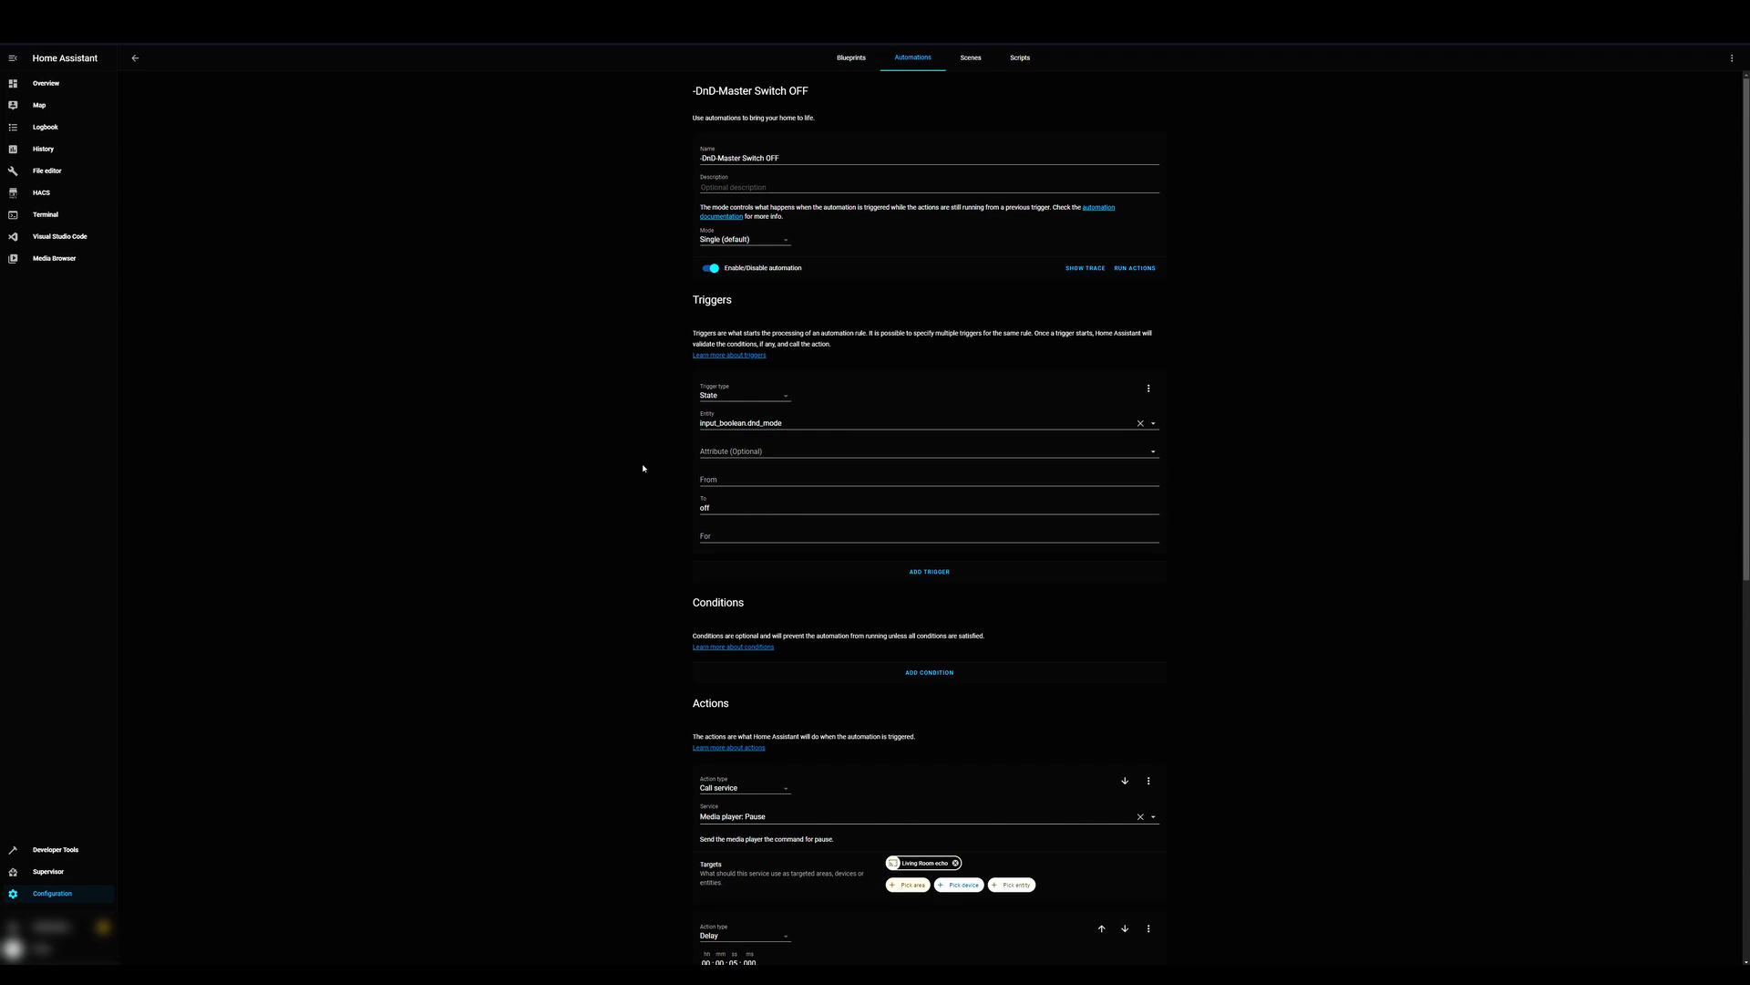
Step: Examine the DnD-Master Switch OFF automation's trigger and its sequence of media player, delay, input select and Normal Lights actions
scroll(633, 458, "down", 4)
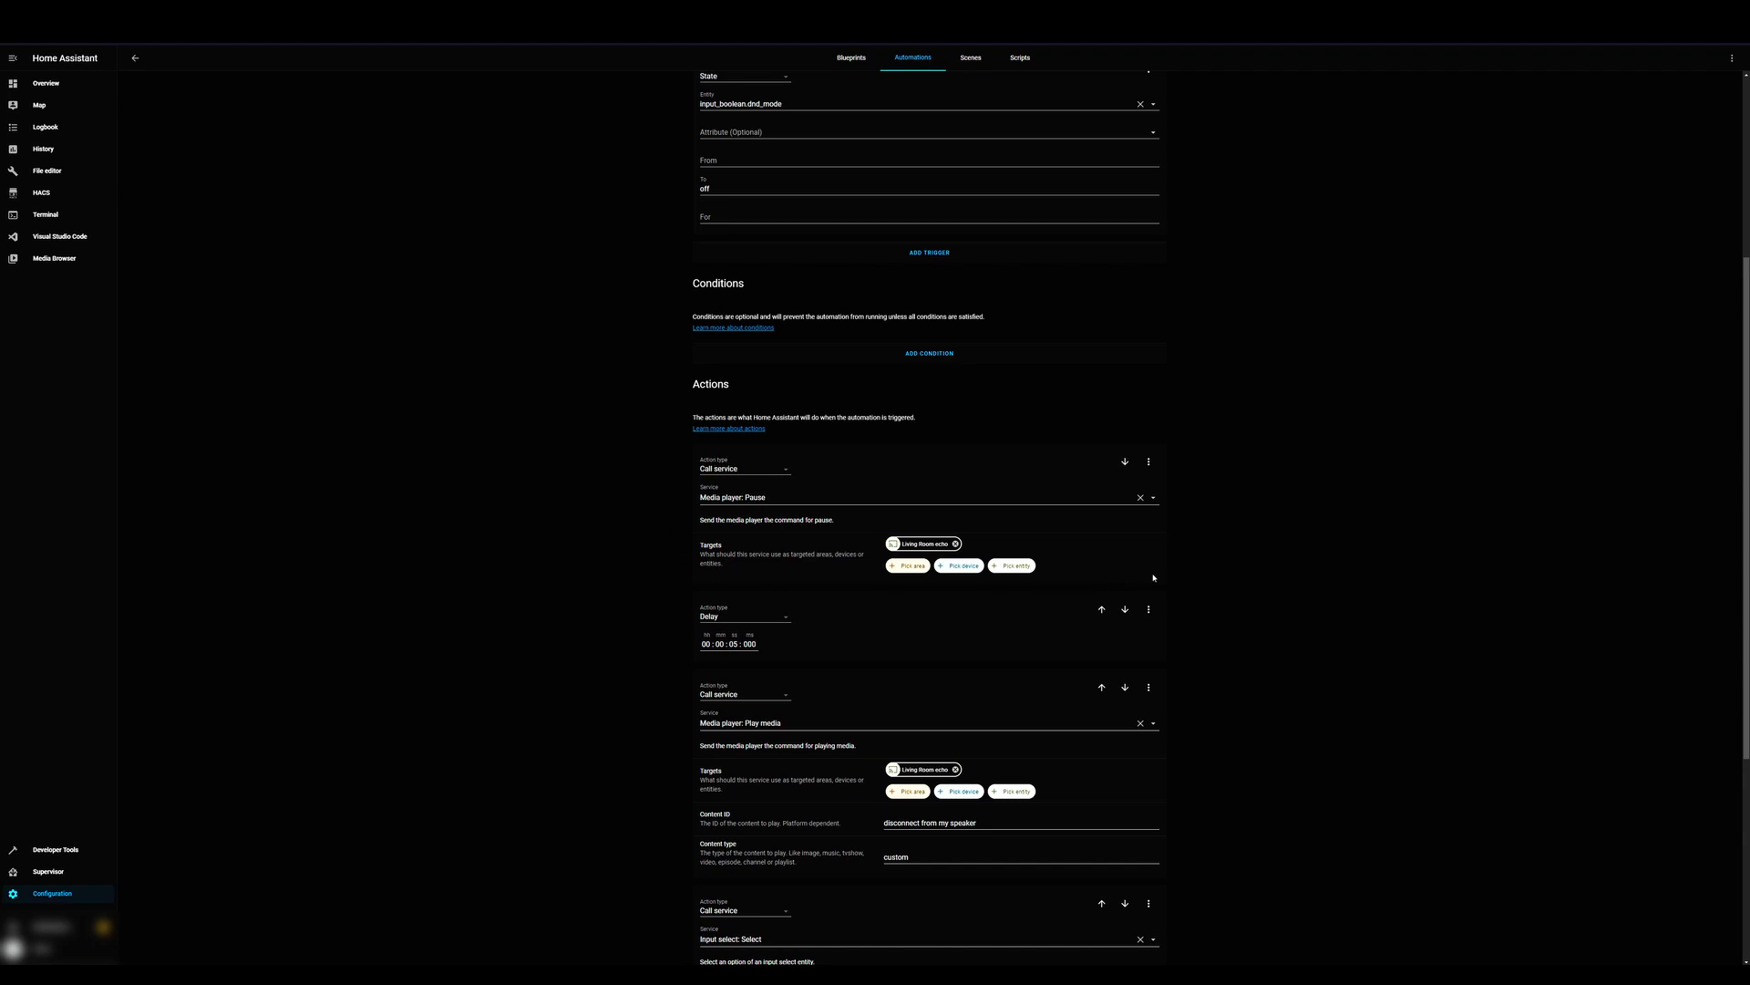
scroll(793, 481, "down", 1)
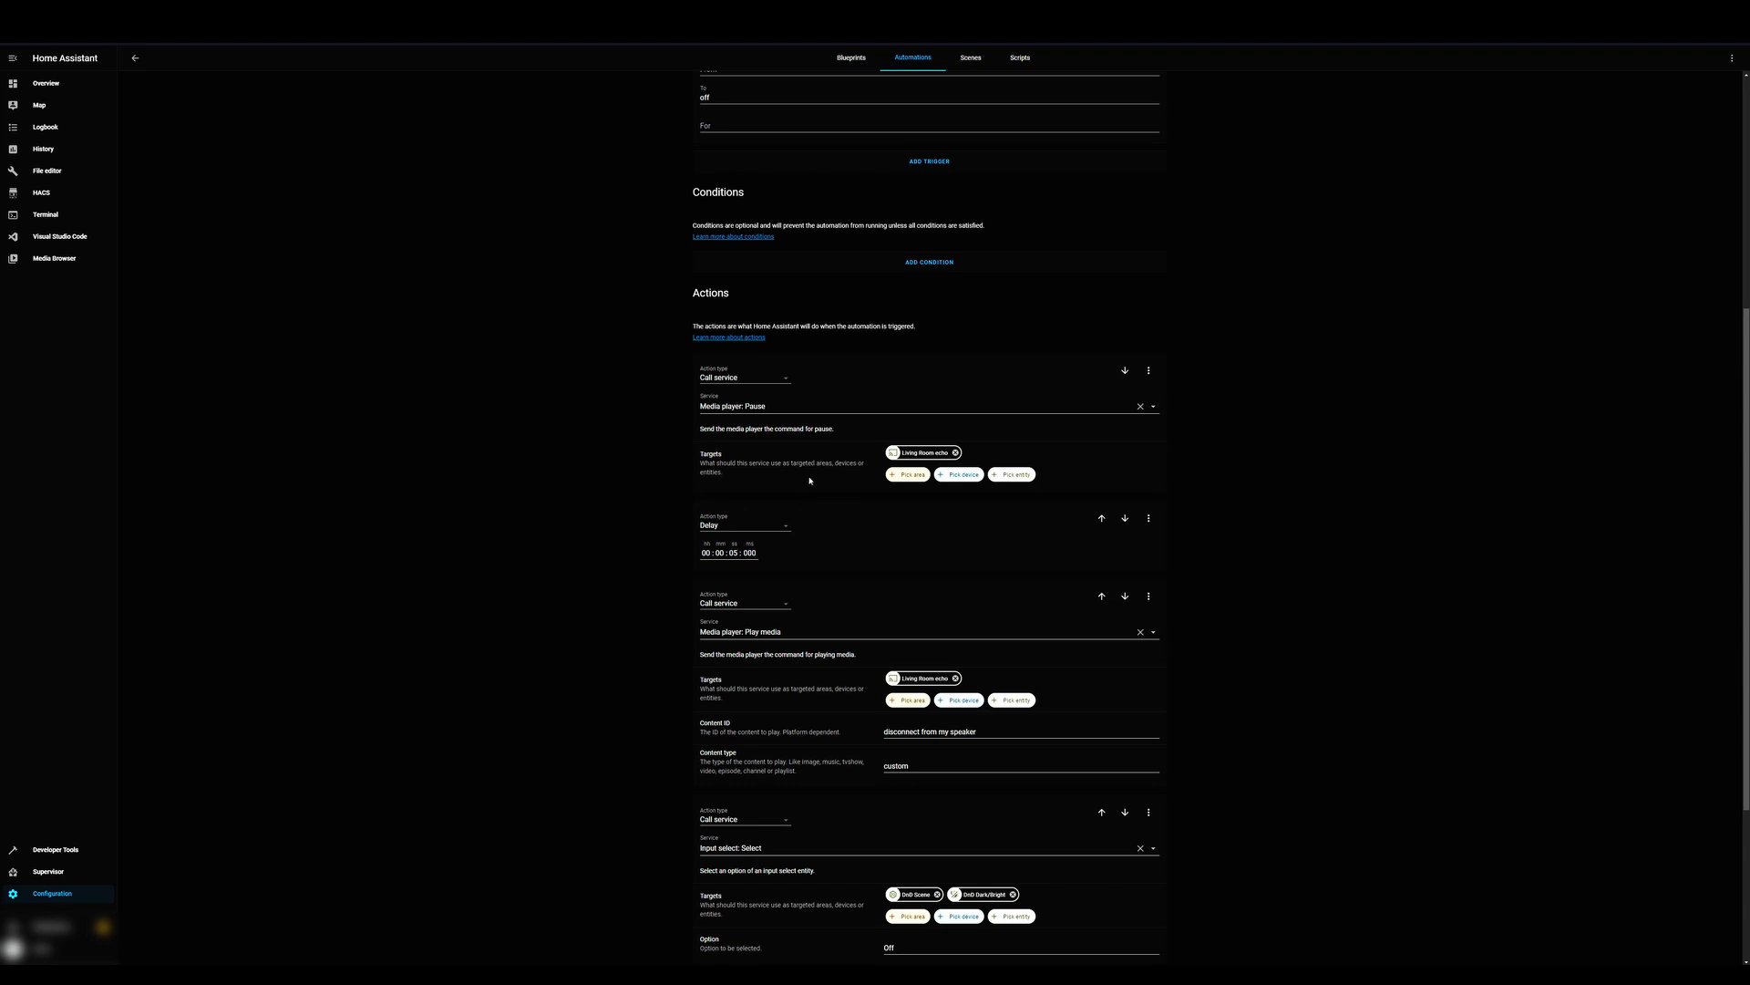
scroll(813, 483, "down", 1)
scroll(524, 476, "down", 1)
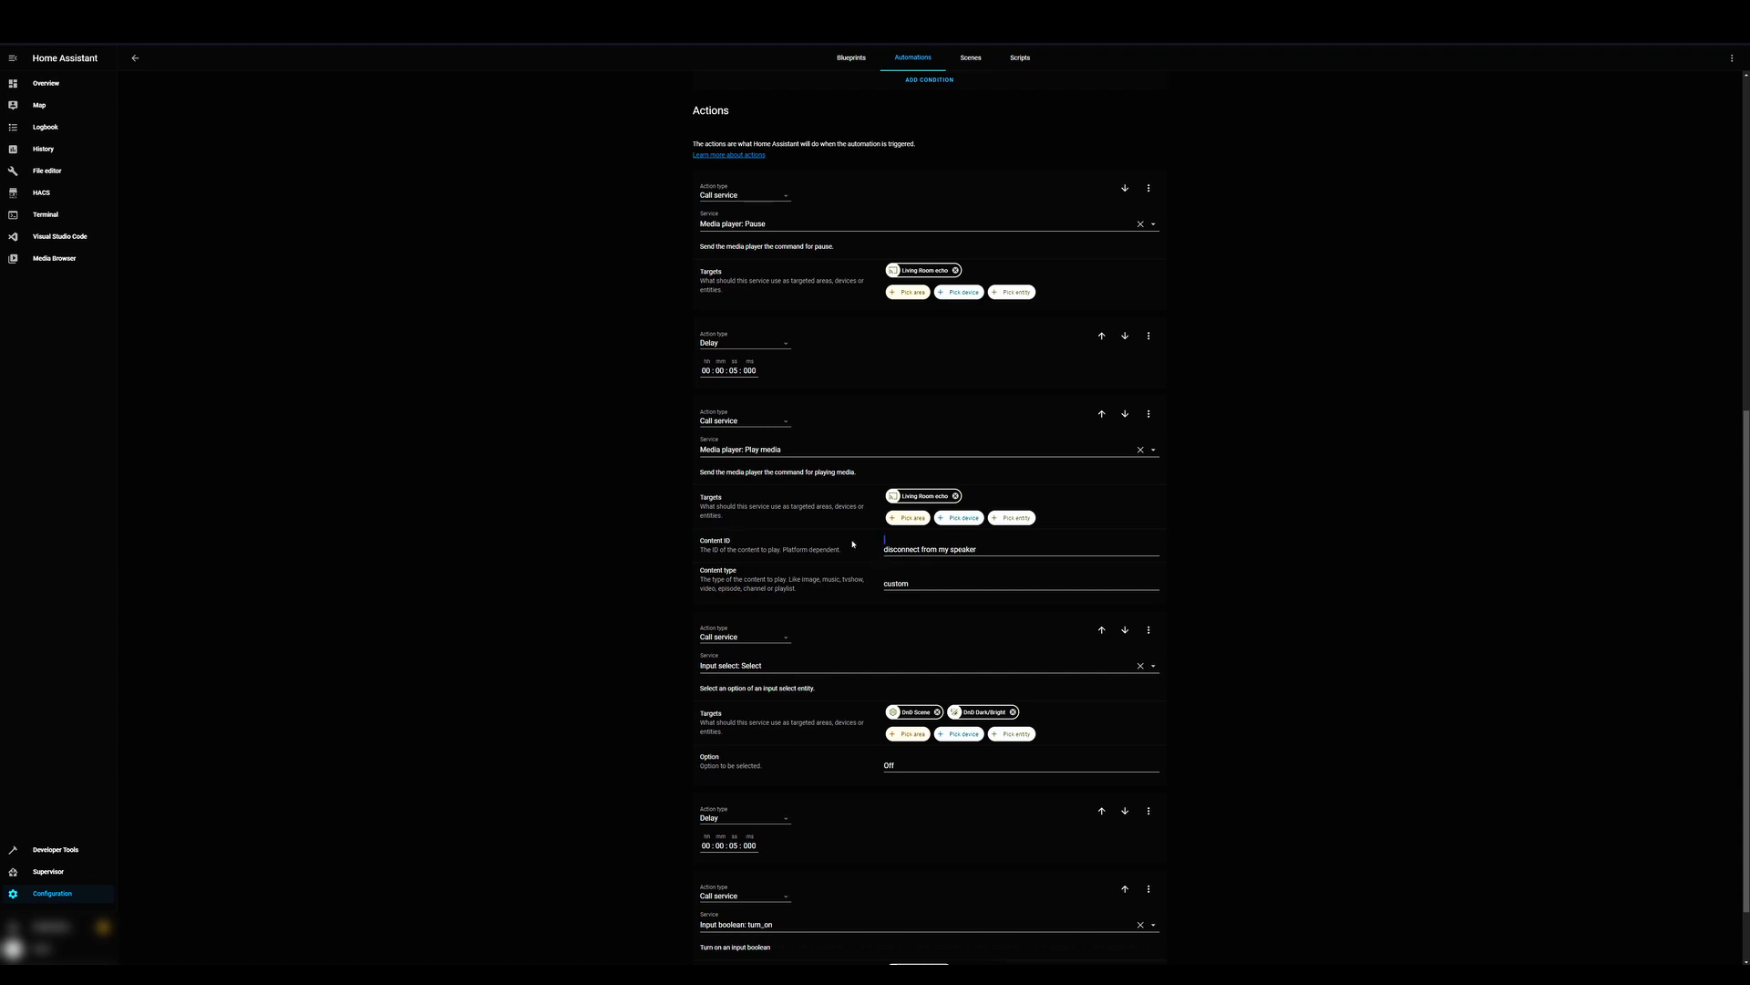
scroll(537, 483, "down", 1)
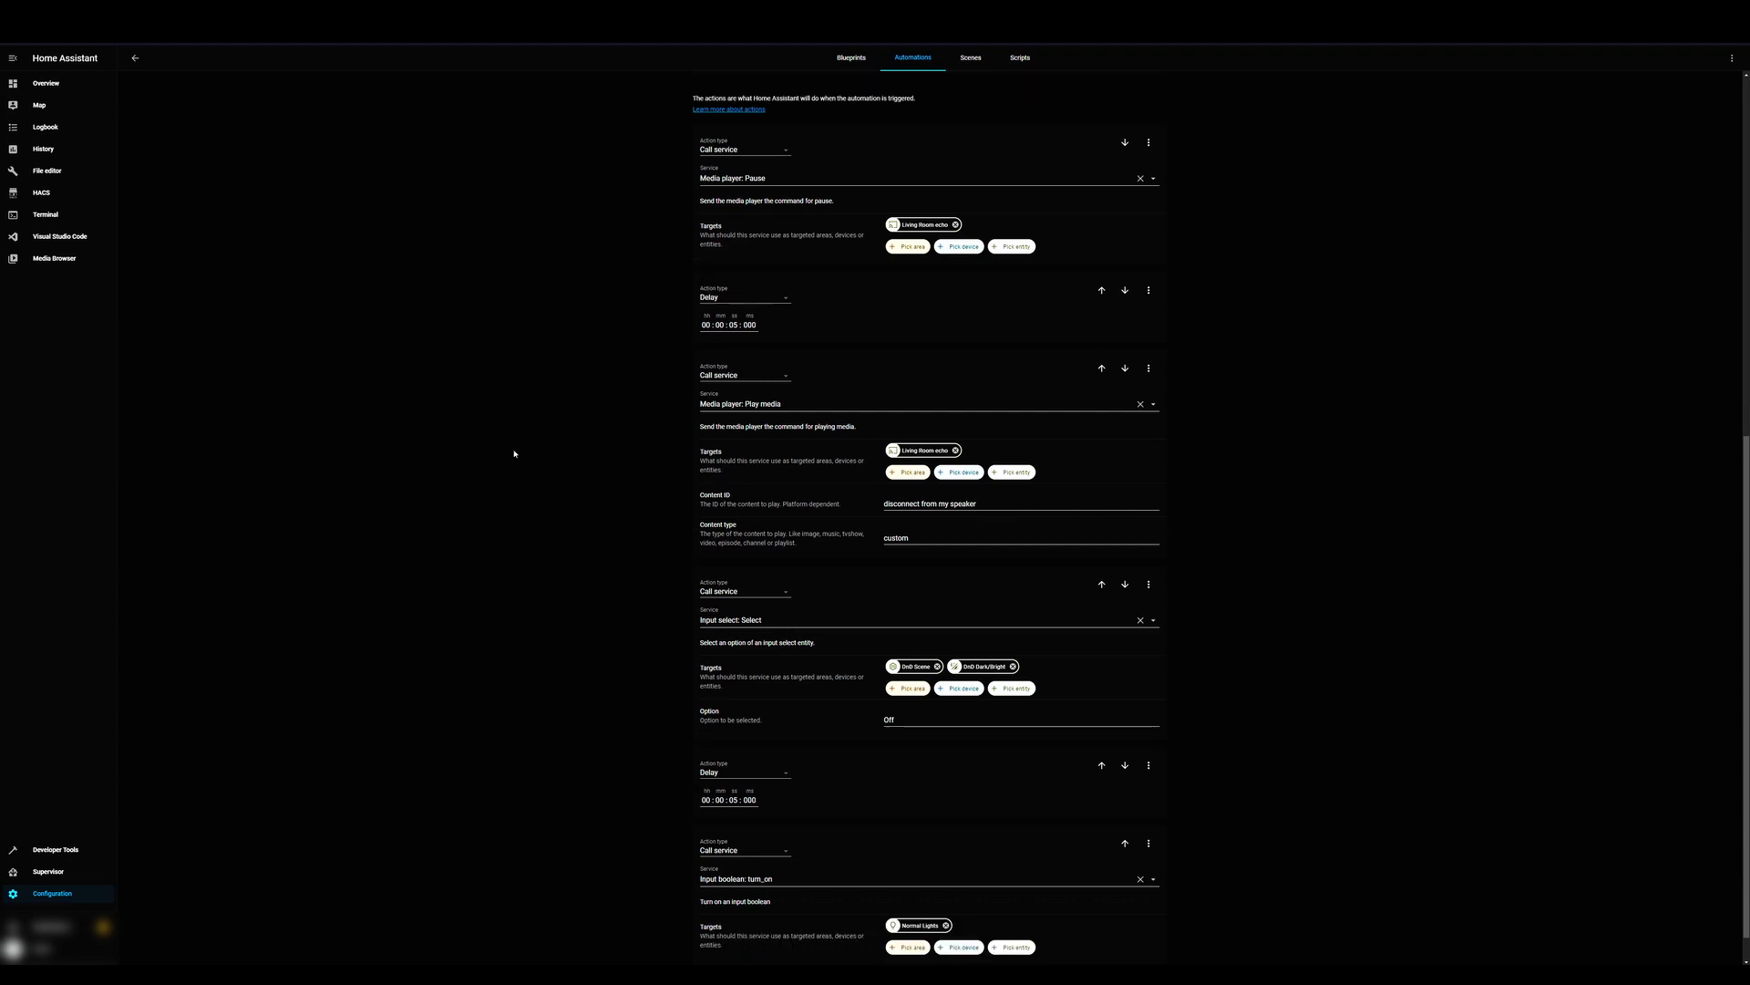
scroll(510, 437, "down", 1)
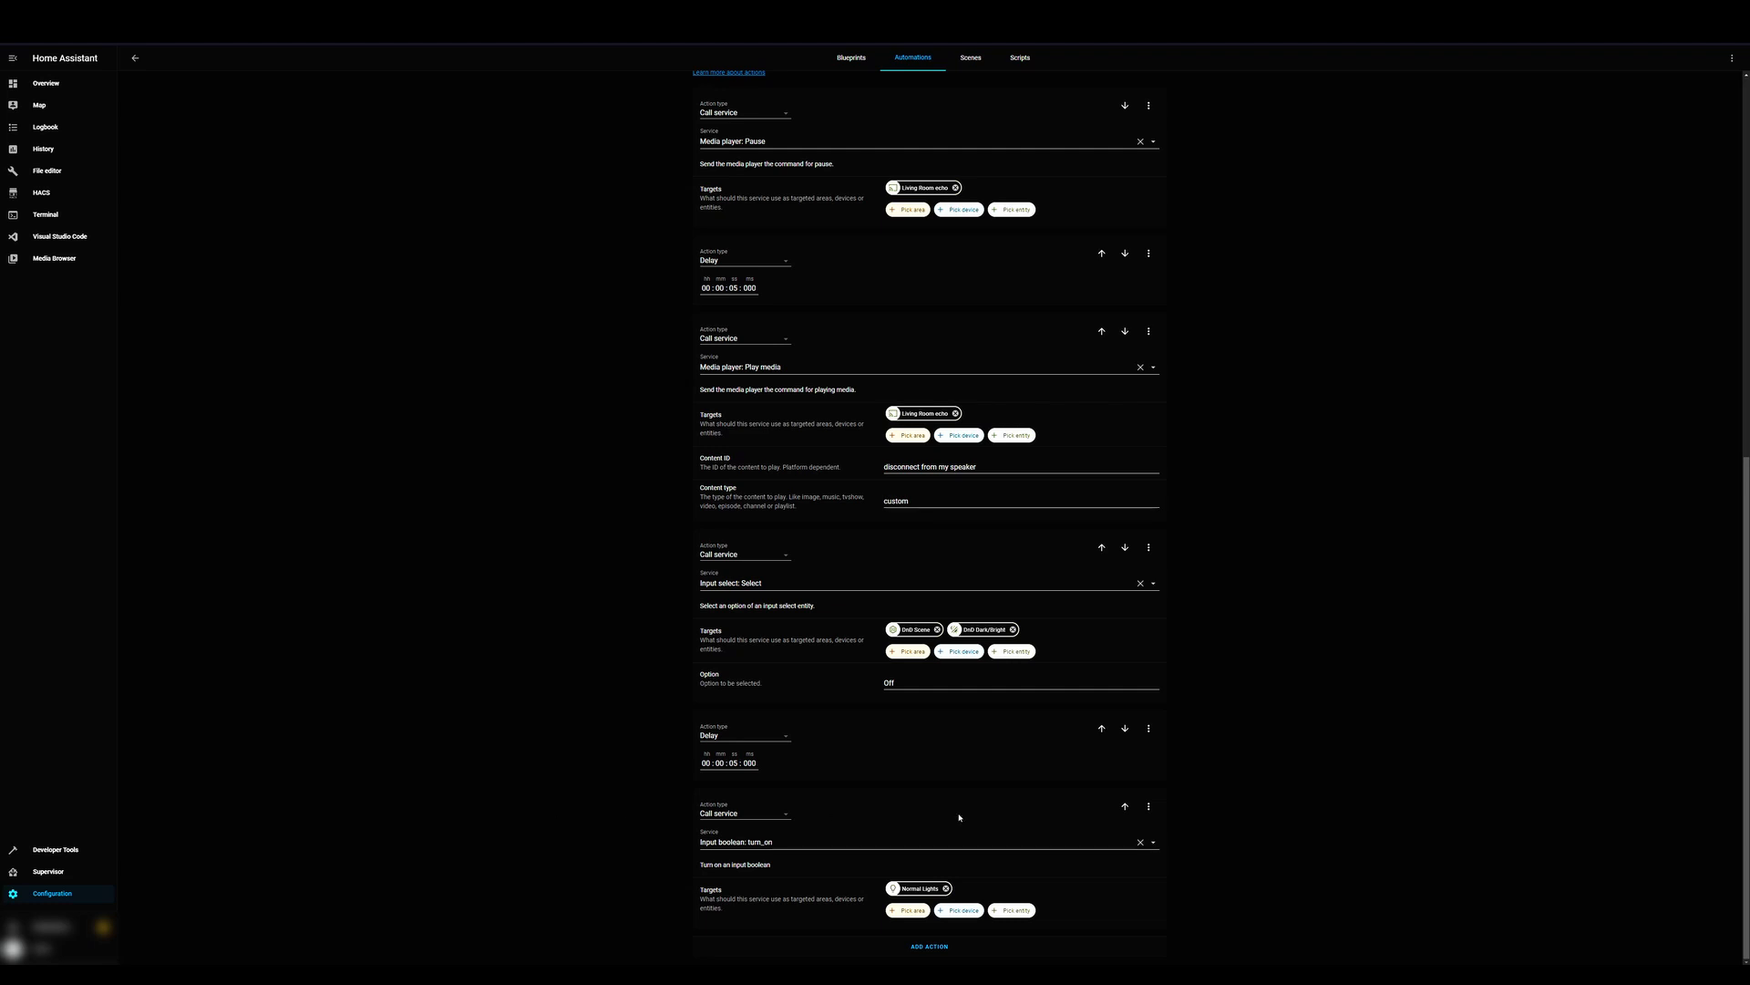
scroll(964, 816, "up", 1)
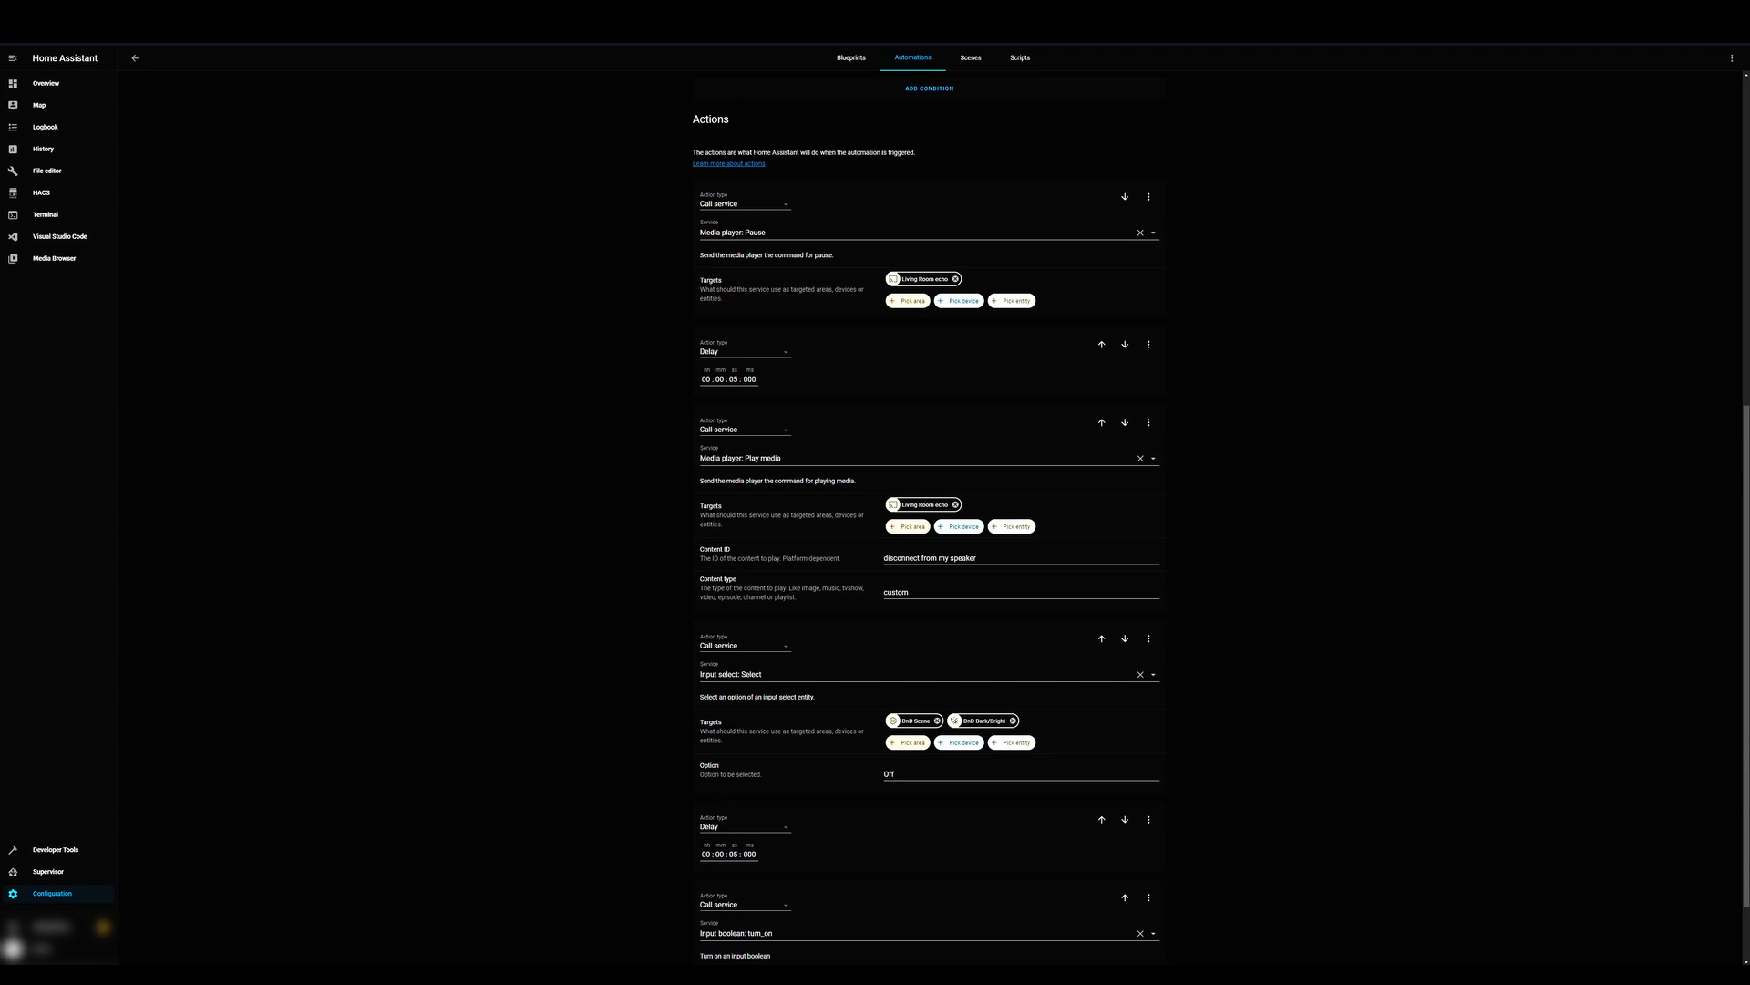